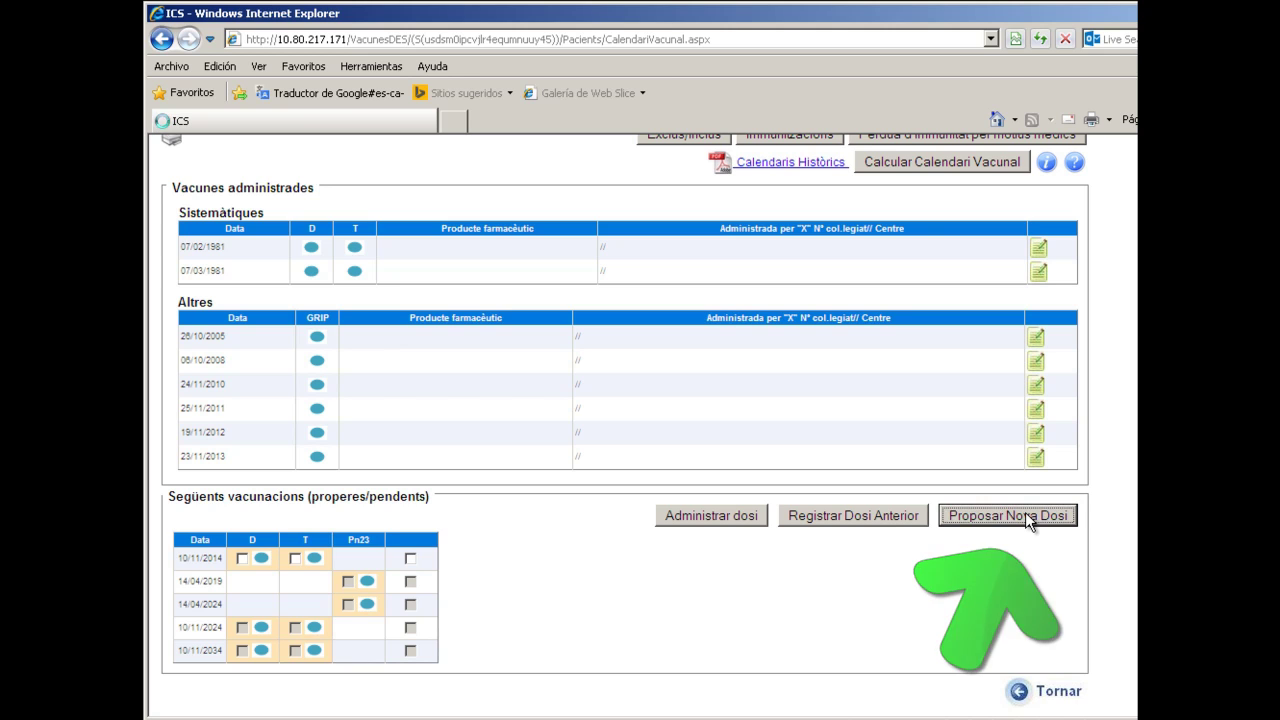
- Propose a new Hepatitis B dose with proposed date 01/01/2015, save it and return to the vaccination calendar
{"action": "left_click", "coordinate": [1008, 515]}
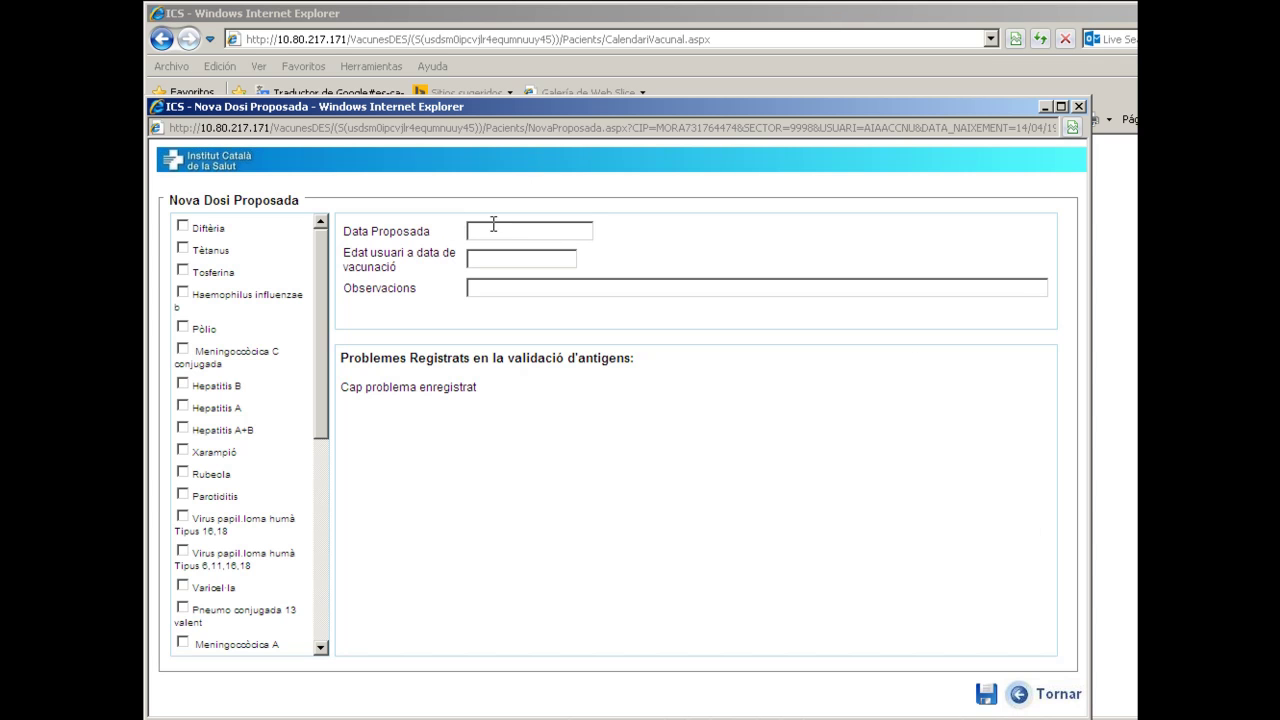
{"action": "type", "text": "010"}
{"action": "left_click", "coordinate": [528, 255]}
{"action": "left_click", "coordinate": [182, 384]}
{"action": "left_click", "coordinate": [986, 695]}
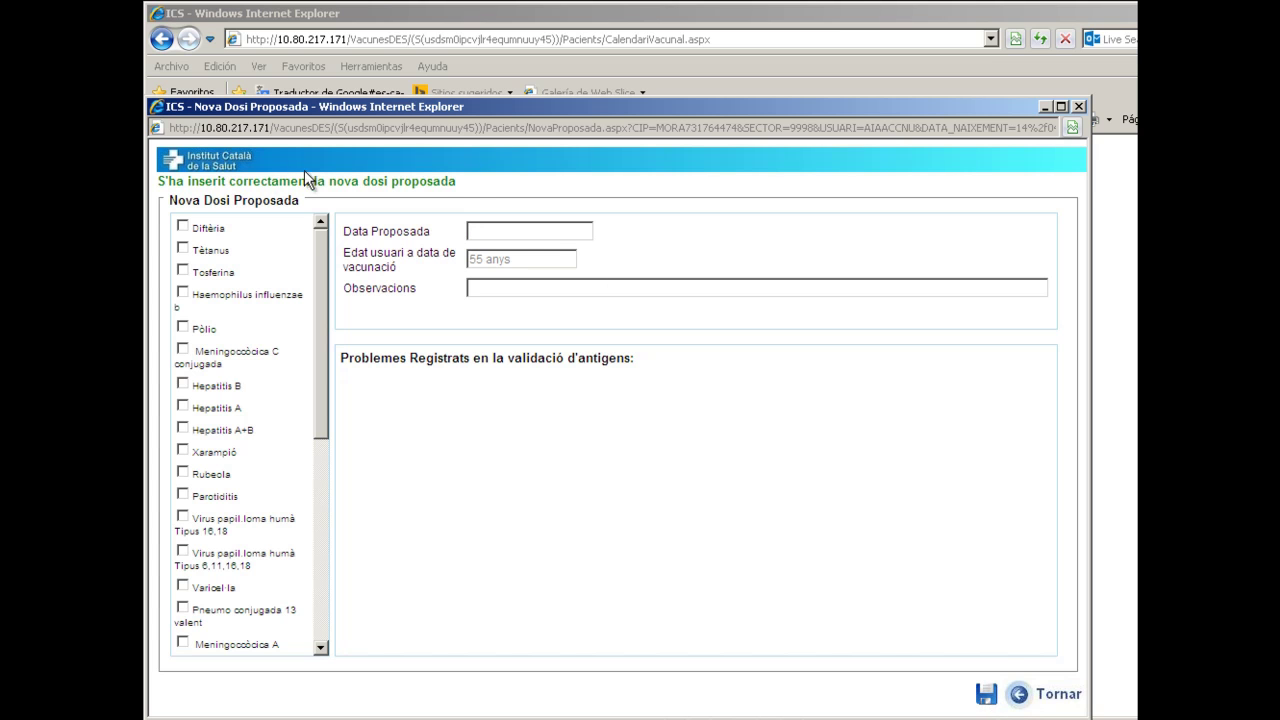
{"action": "left_click", "coordinate": [1058, 697]}
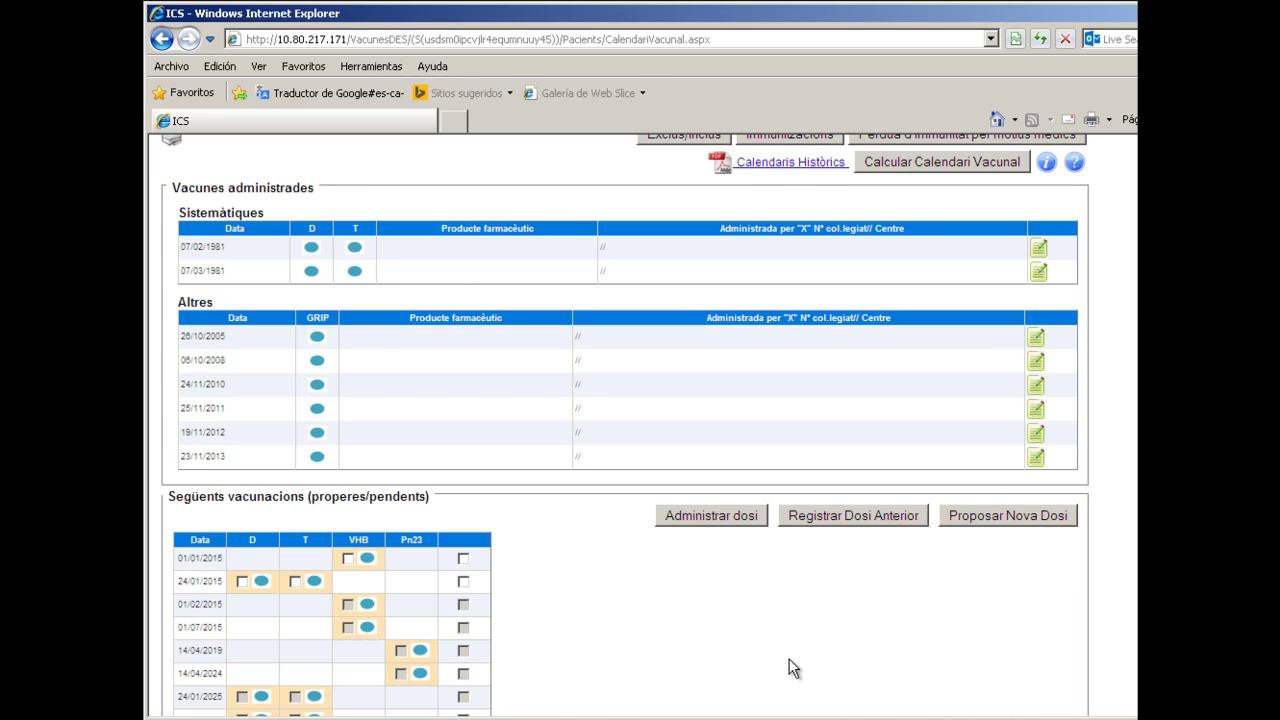
- Start a new immunization record for the patient and search the health problems by the description "vari%"
{"action": "scroll", "coordinate": [822, 710], "scroll_direction": "up", "scroll_amount": 1}
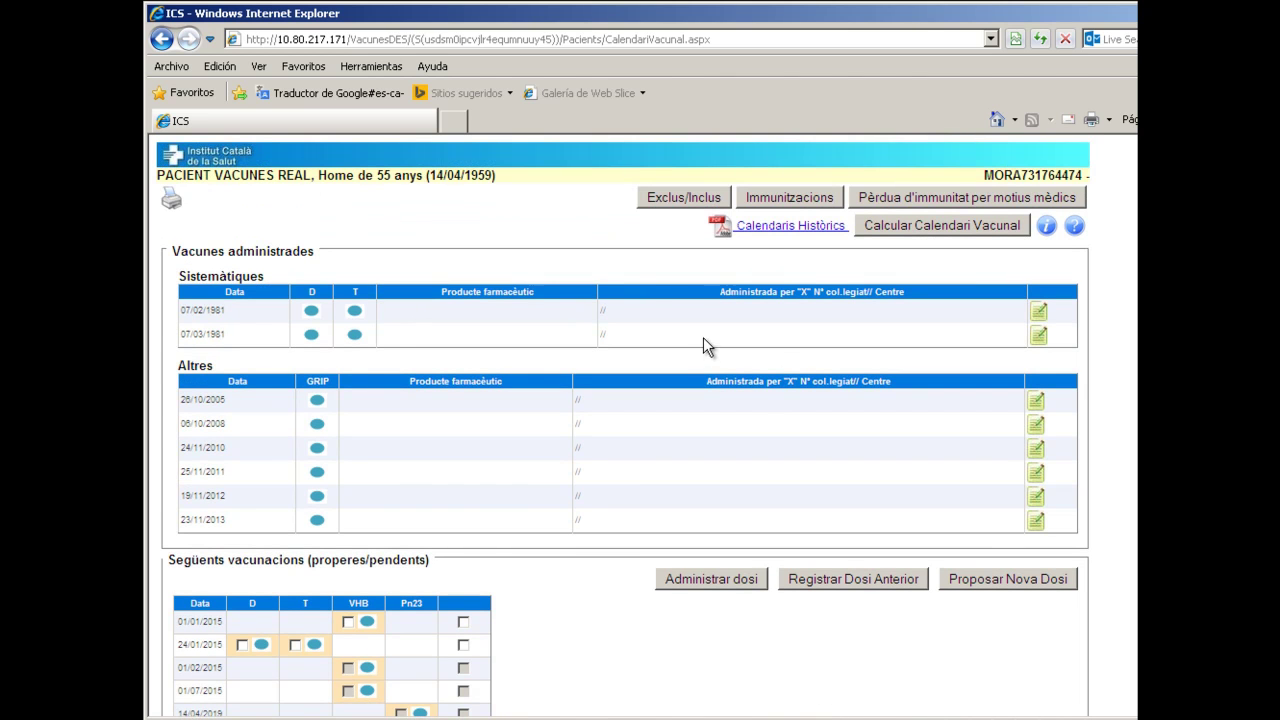
{"action": "left_click", "coordinate": [783, 196]}
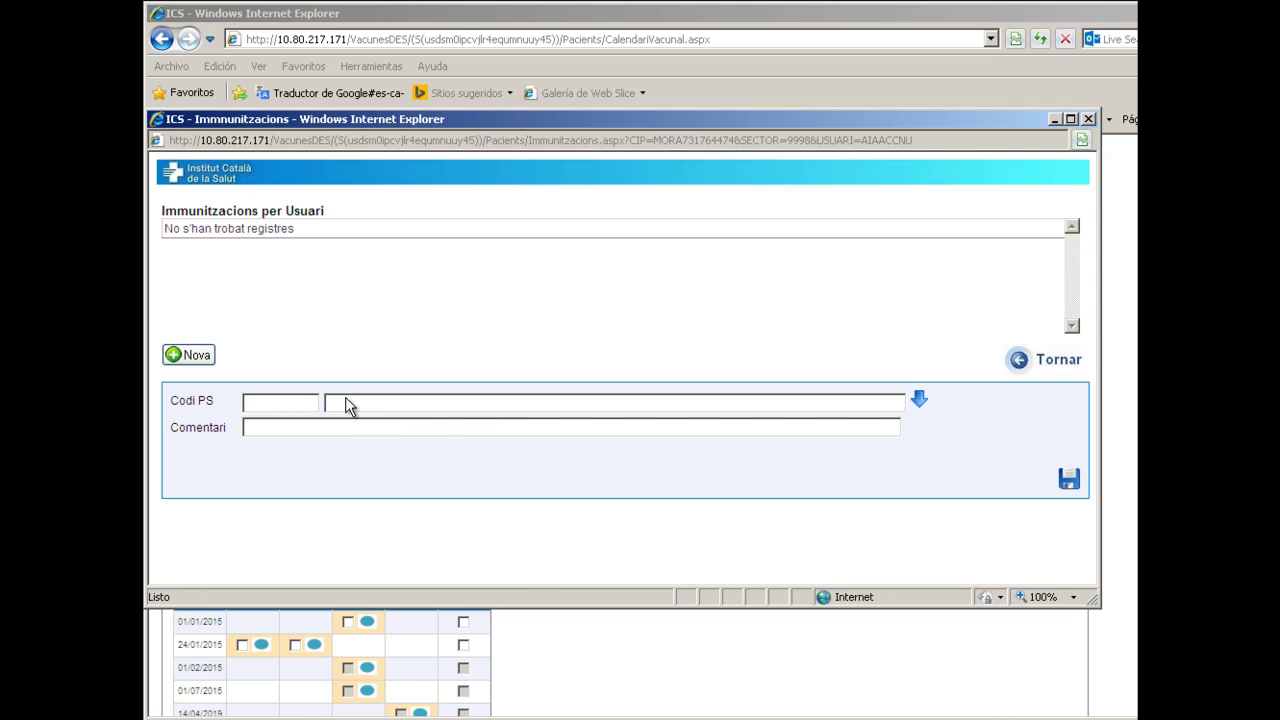
{"action": "left_click", "coordinate": [193, 356]}
{"action": "left_click", "coordinate": [920, 405]}
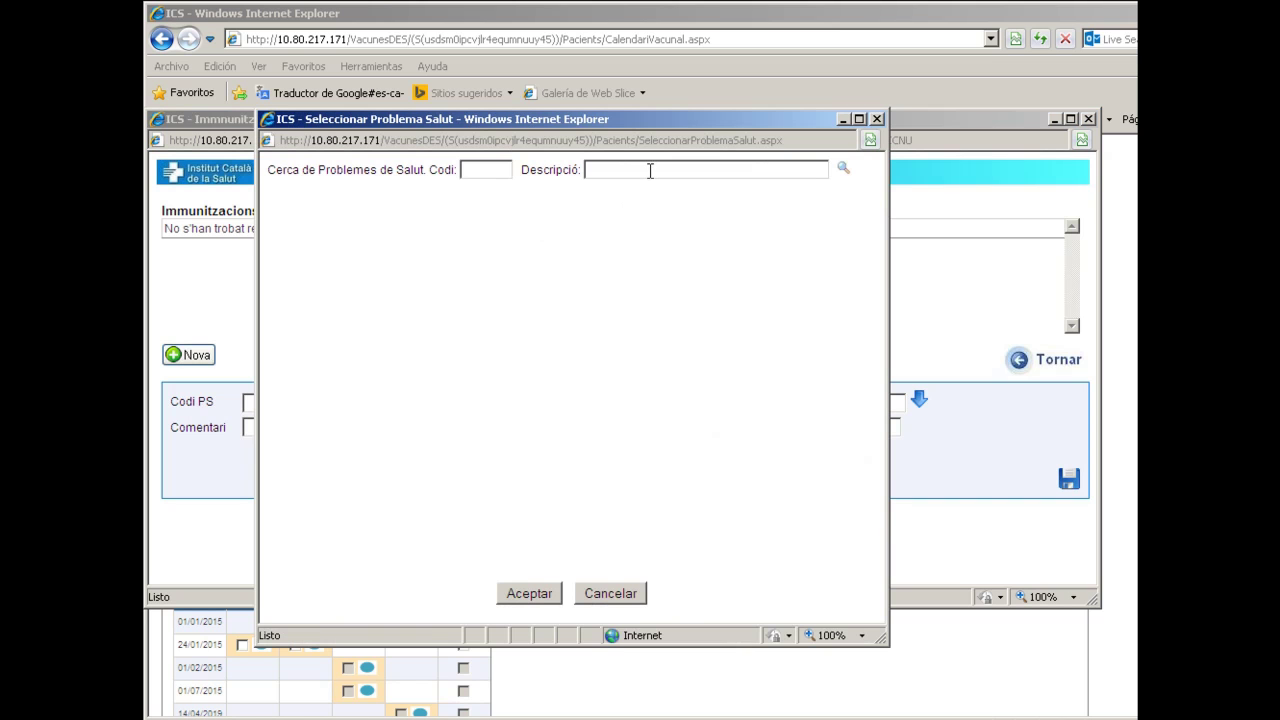
{"action": "left_click", "coordinate": [645, 170]}
{"action": "type", "text": "vari%"}
{"action": "left_click", "coordinate": [845, 168]}
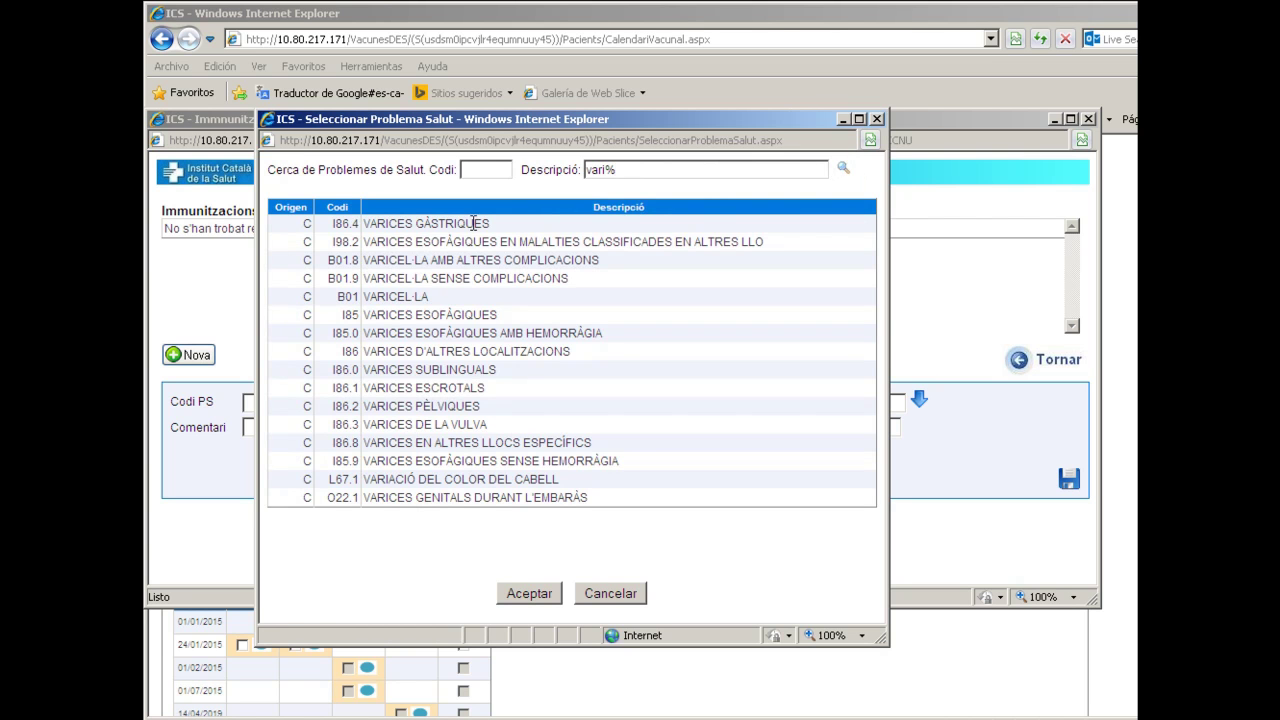
- Choose B01 VARICEL·LA as the health problem, add the comment "prova ecap" and save the immunization
{"action": "left_click", "coordinate": [425, 297]}
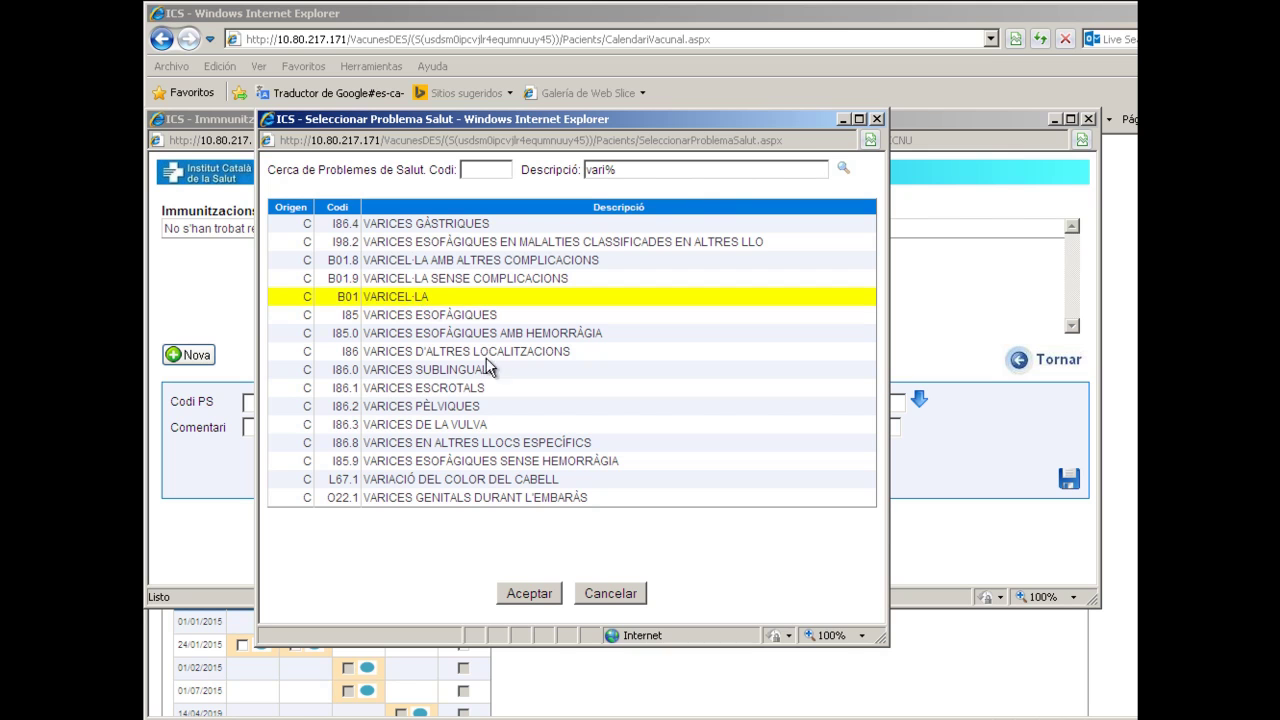
{"action": "left_click", "coordinate": [530, 592]}
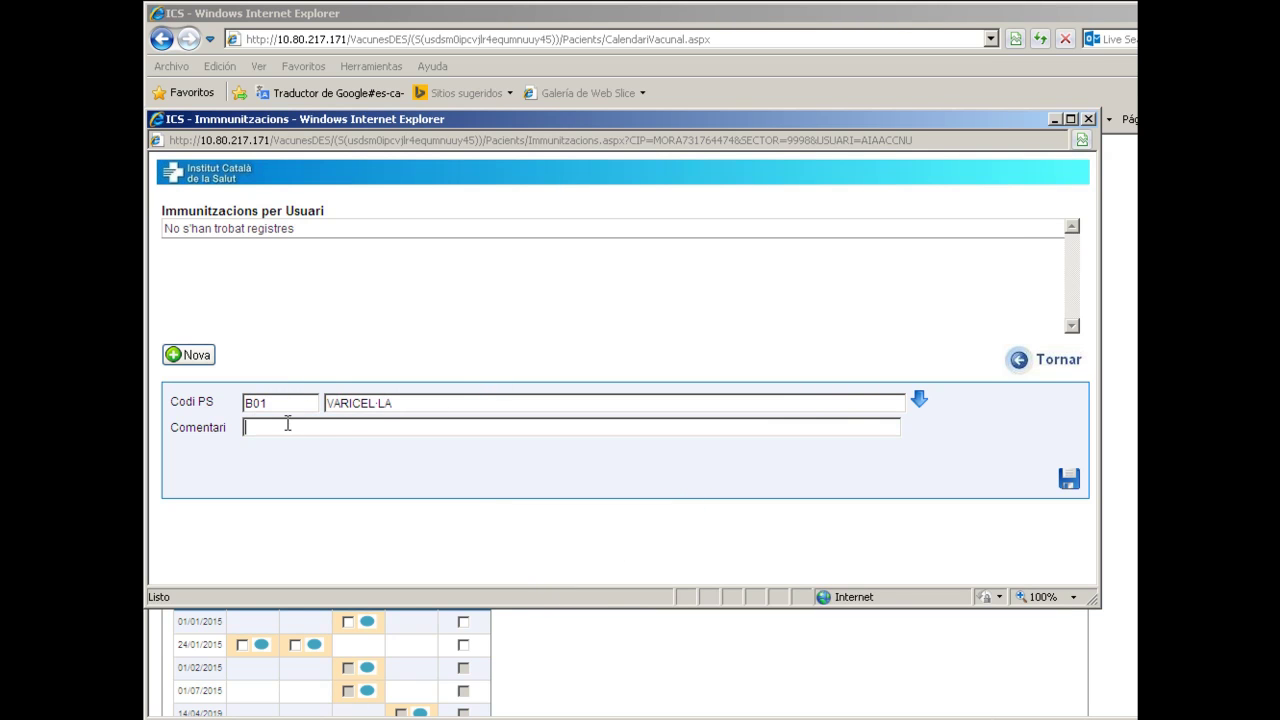
{"action": "type", "text": "prova ecap"}
{"action": "left_click", "coordinate": [1070, 478]}
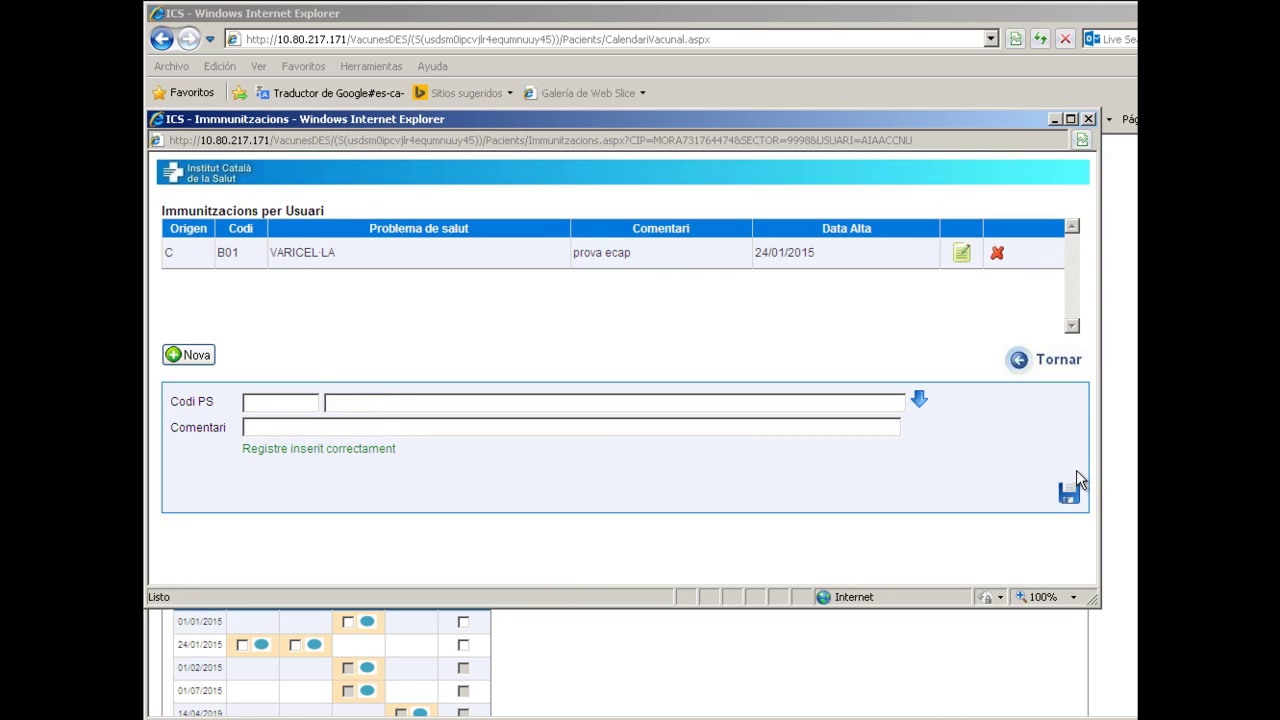
- Open the varicella record's comment for editing, leave without changes, and review the patient's immunizations list once more
{"action": "left_click", "coordinate": [962, 254]}
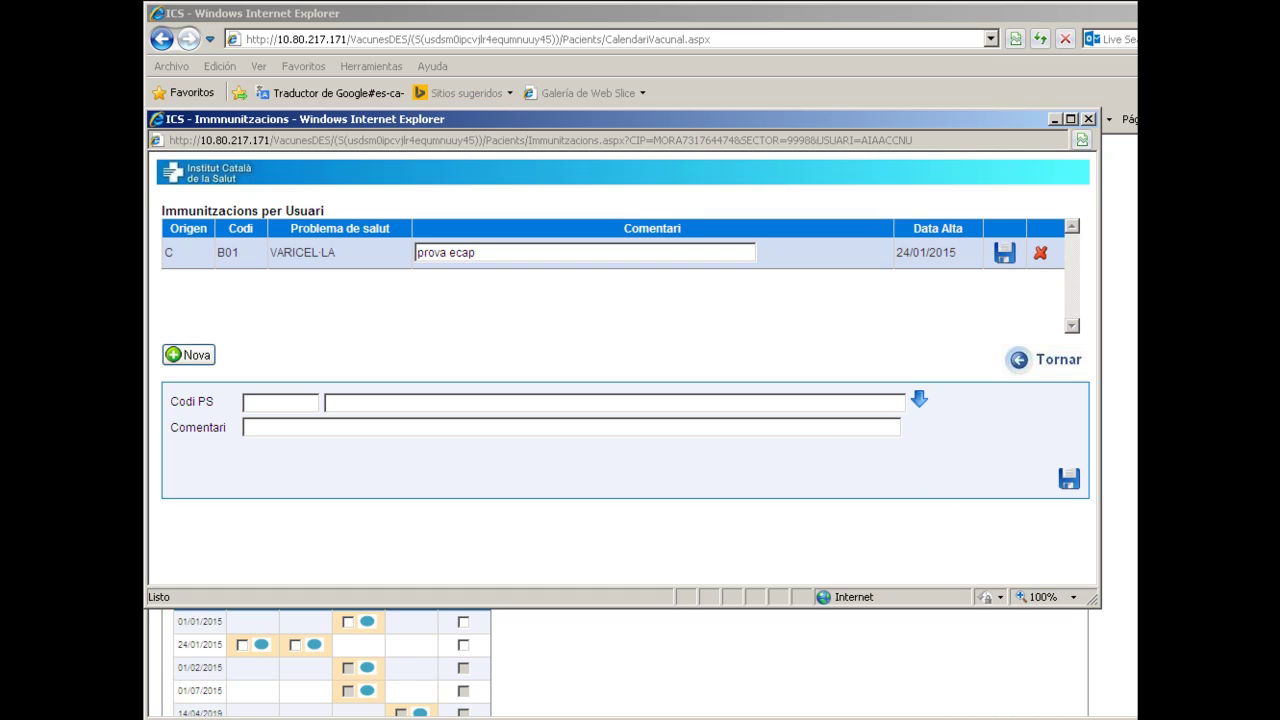
{"action": "left_click", "coordinate": [1052, 368]}
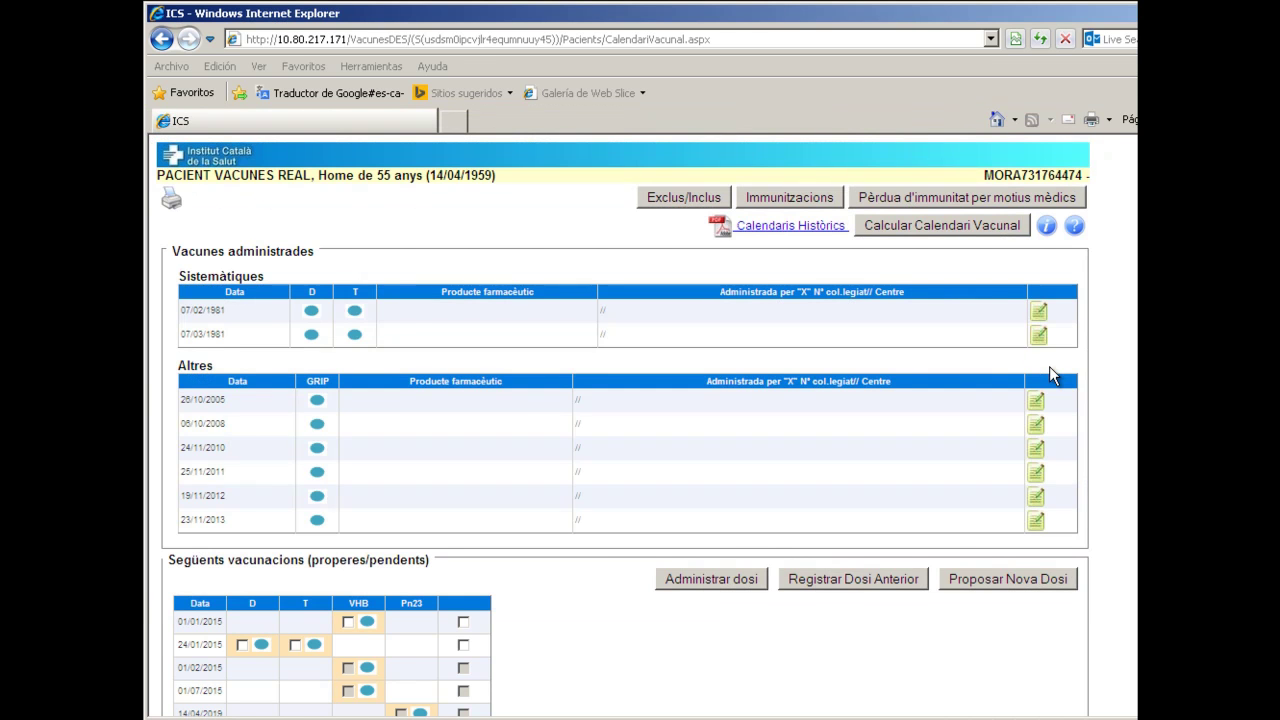
{"action": "left_click", "coordinate": [790, 199]}
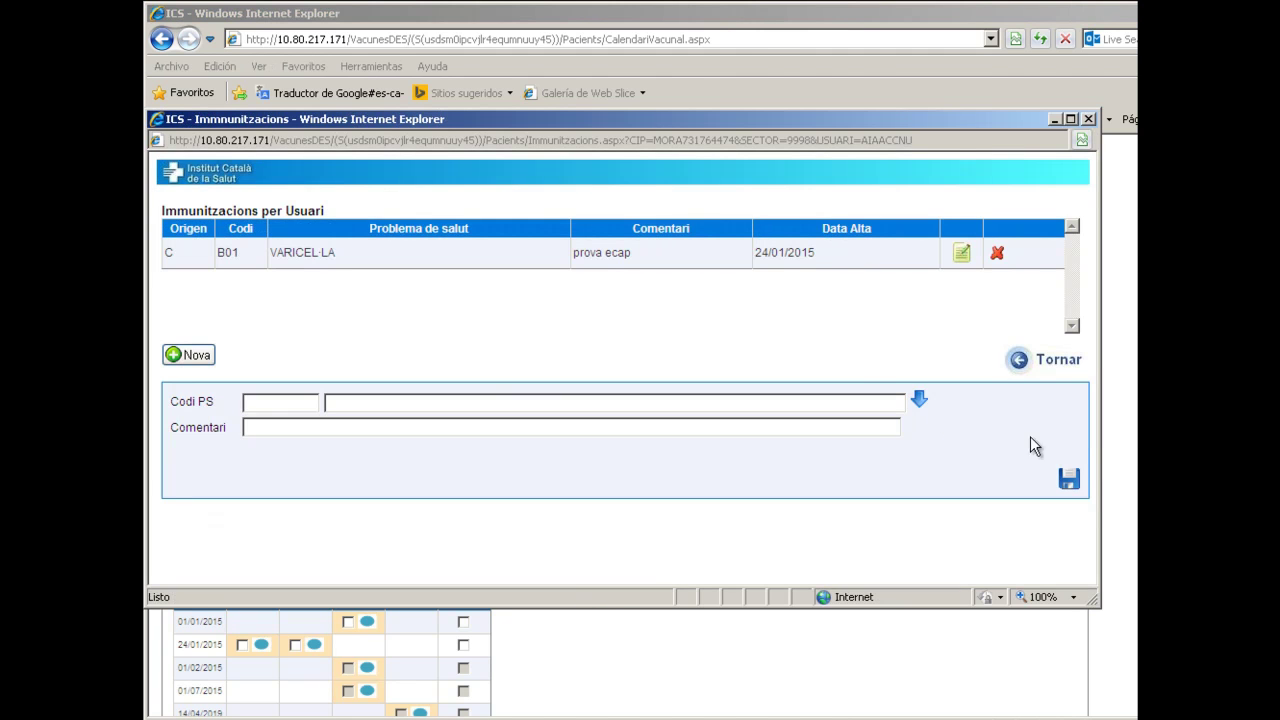
{"action": "left_click", "coordinate": [1050, 370]}
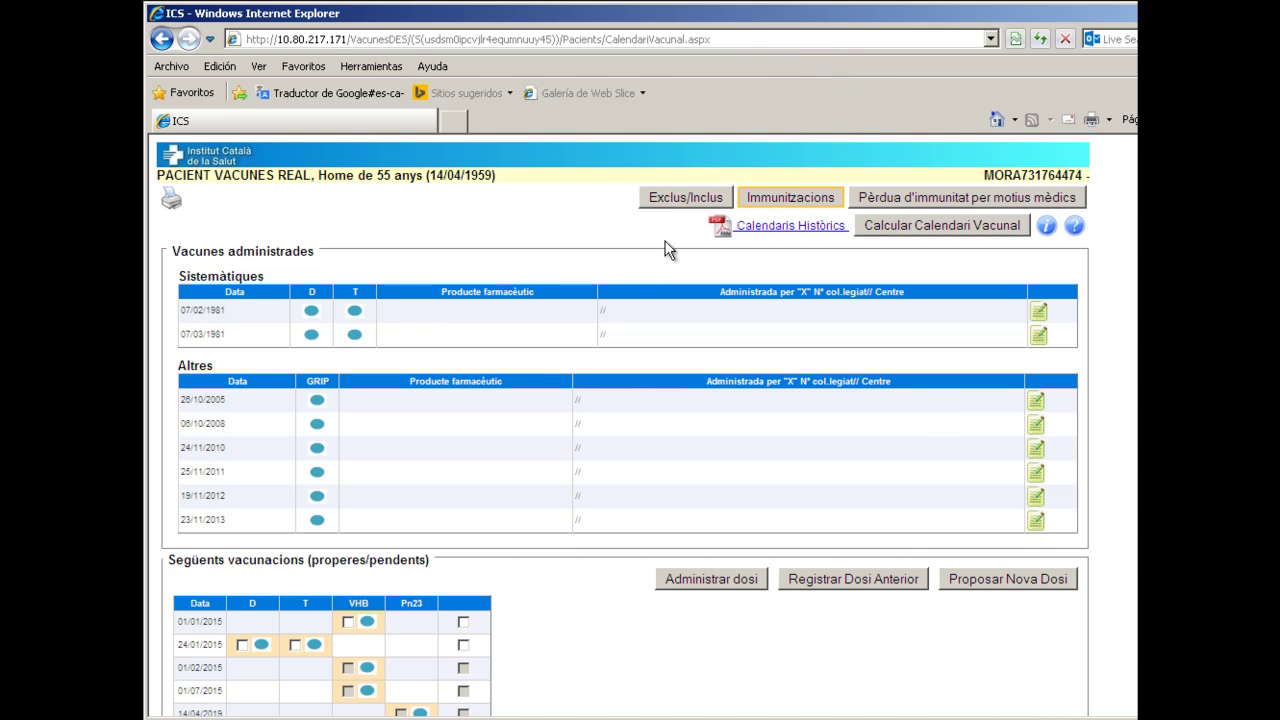
- Create a new vaccine exclusion and select Immunoglobulina inespecífica as its antigen
{"action": "left_click", "coordinate": [669, 193]}
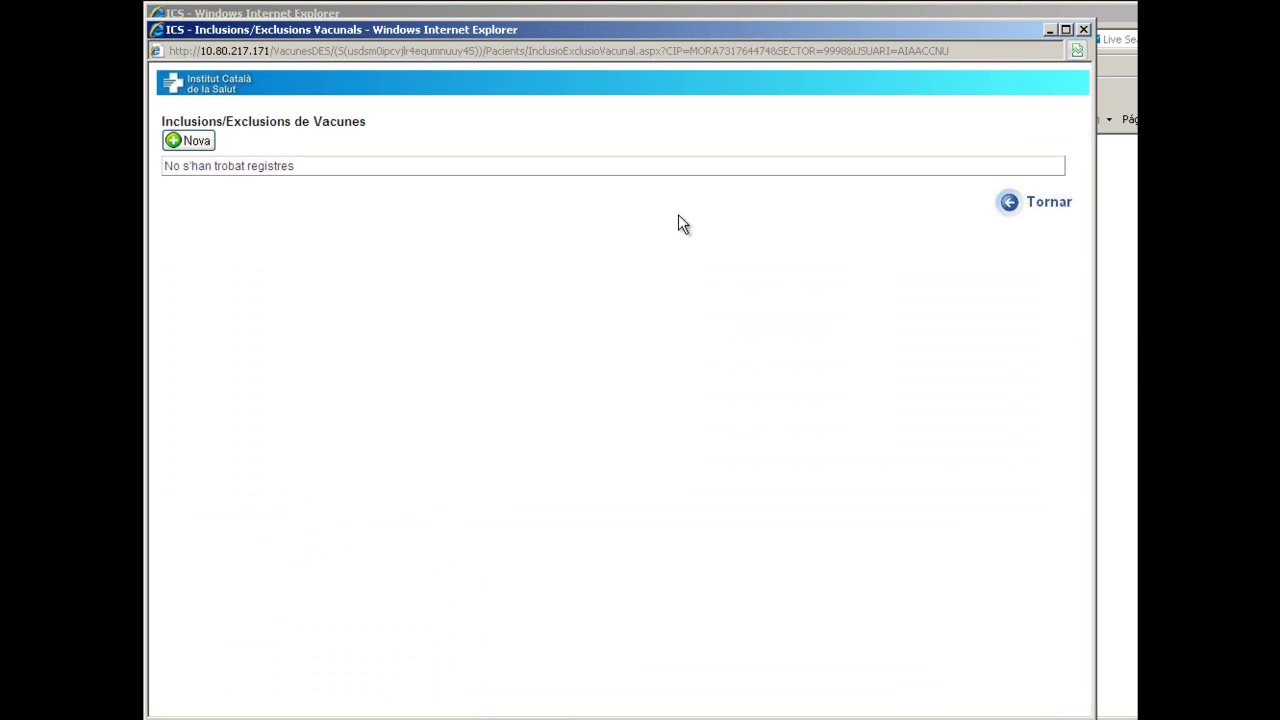
{"action": "left_click", "coordinate": [180, 142]}
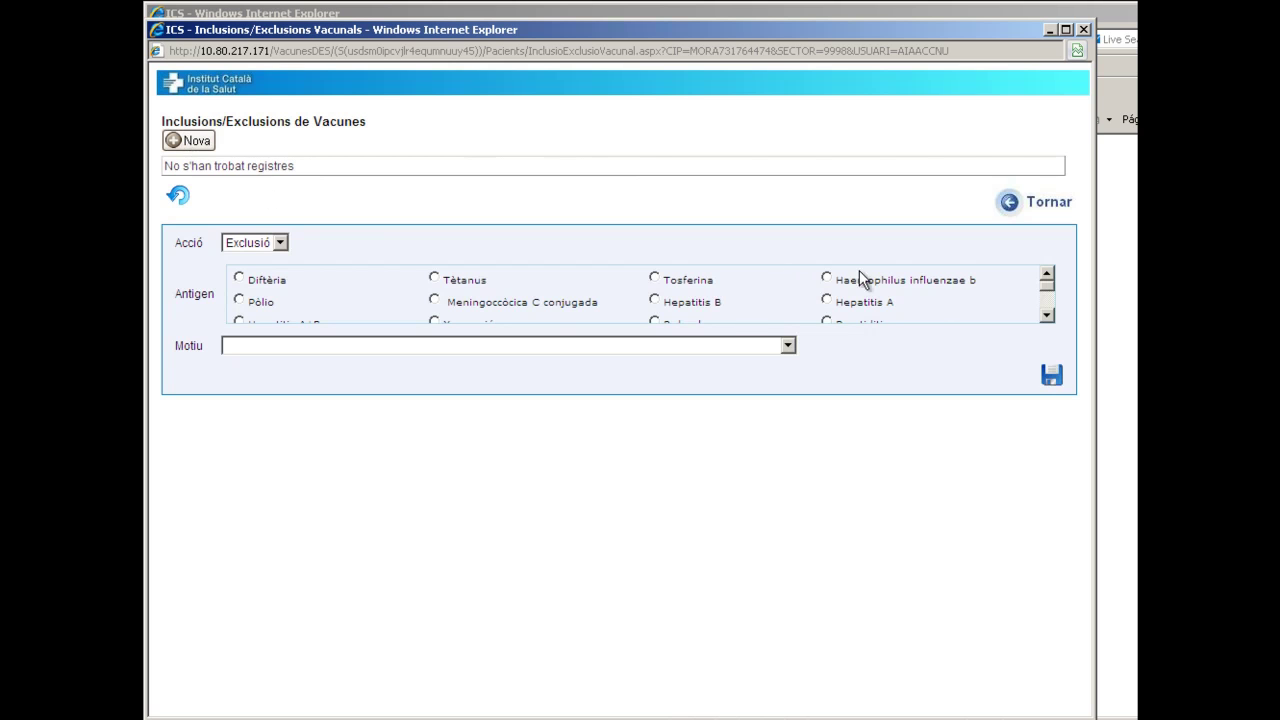
{"action": "left_click", "coordinate": [1050, 315]}
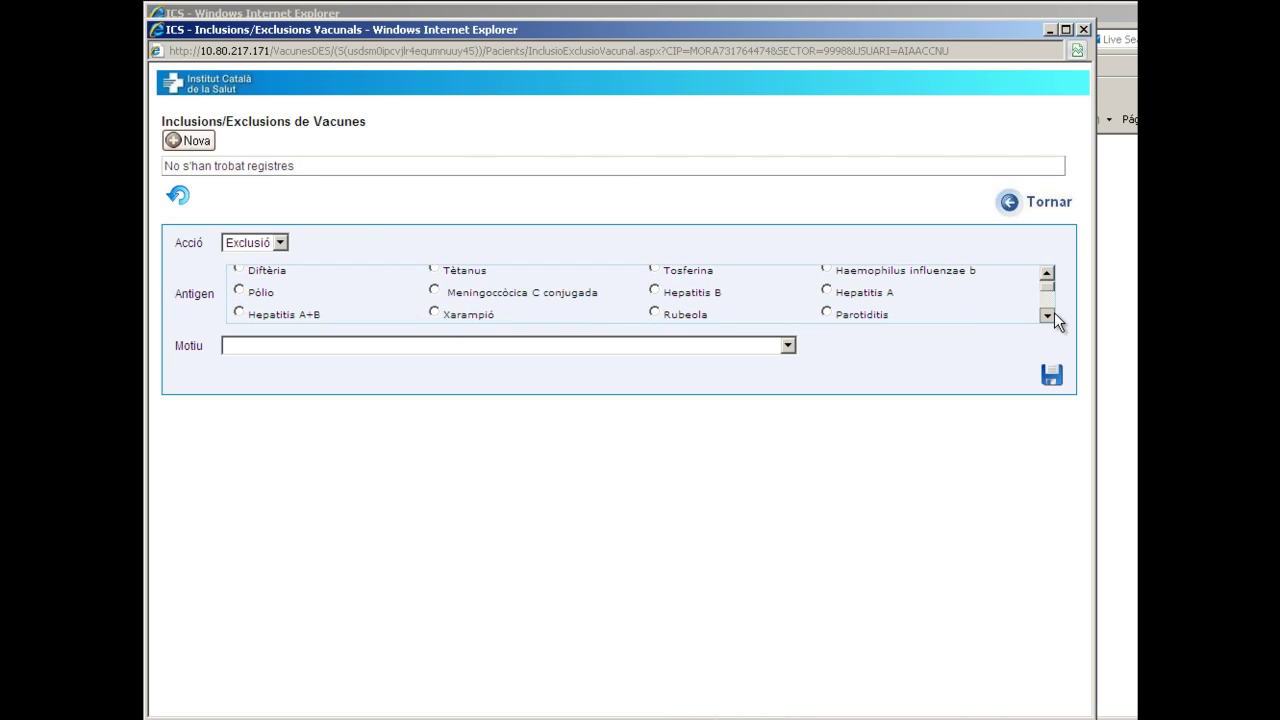
{"action": "left_click", "coordinate": [1050, 315]}
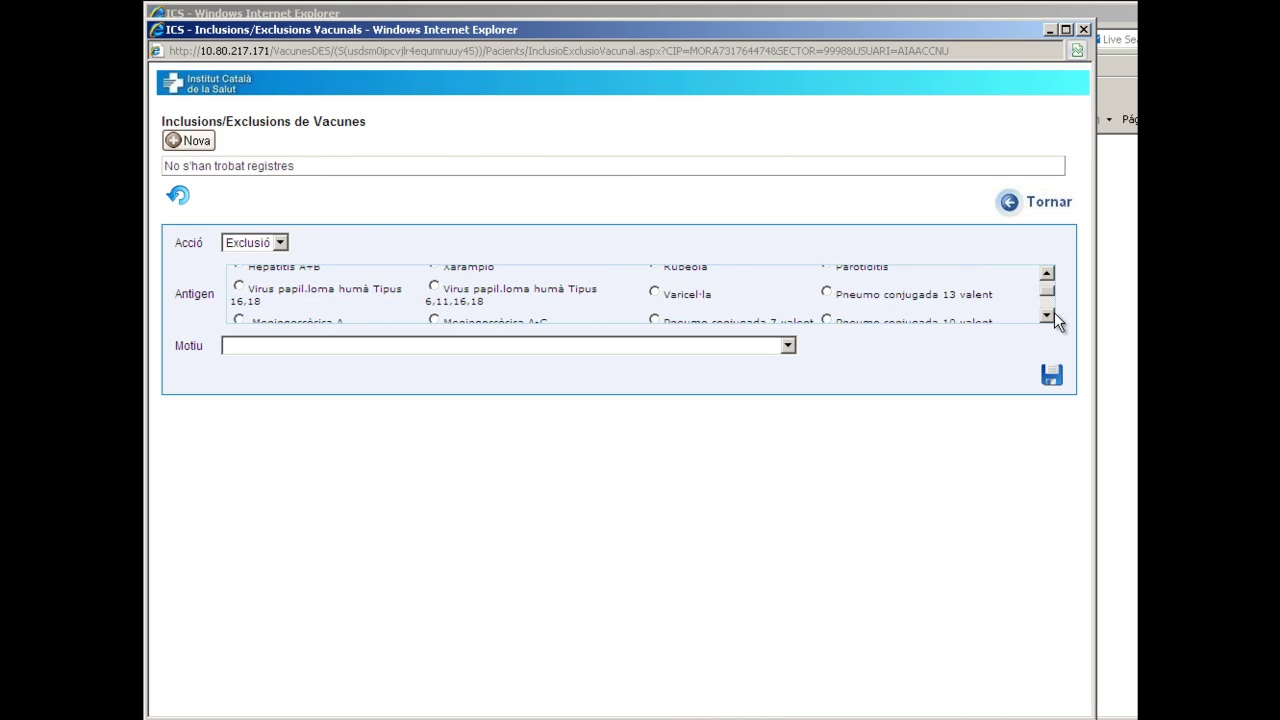
{"action": "left_click", "coordinate": [1047, 316]}
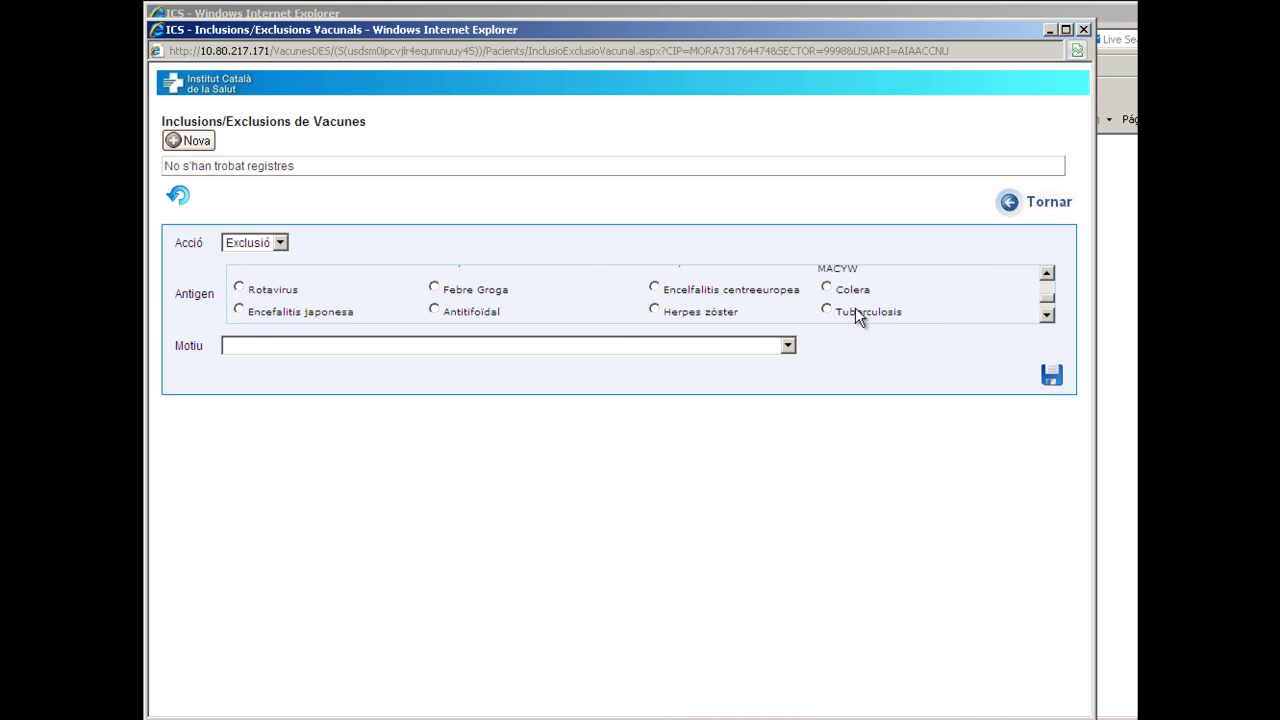
{"action": "scroll", "coordinate": [297, 293], "scroll_direction": "down", "scroll_amount": 1}
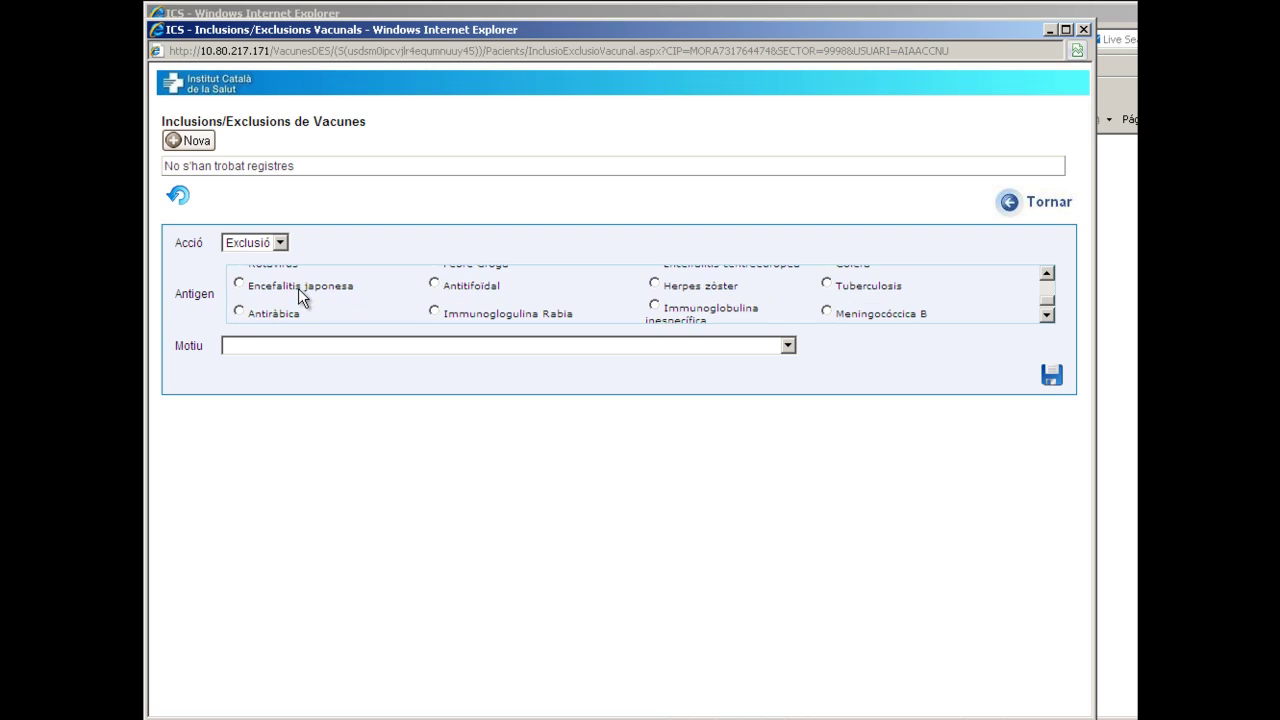
{"action": "scroll", "coordinate": [648, 318], "scroll_direction": "down", "scroll_amount": 1}
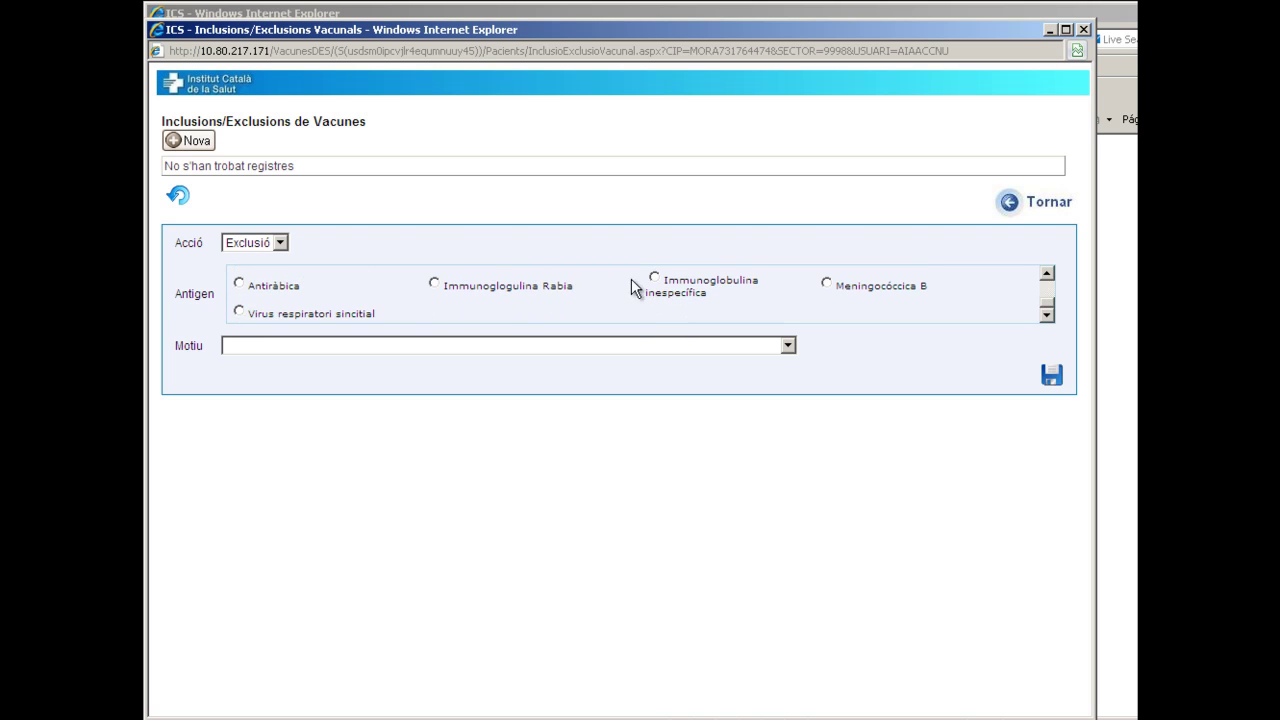
{"action": "left_click", "coordinate": [655, 279]}
- Set the exclusion reason to IMMUNITZACIÓ NO REALITZADA PER CONTRAINDICACIÓ, save it, and agree to register health problem Z28.0
{"action": "left_click", "coordinate": [786, 340]}
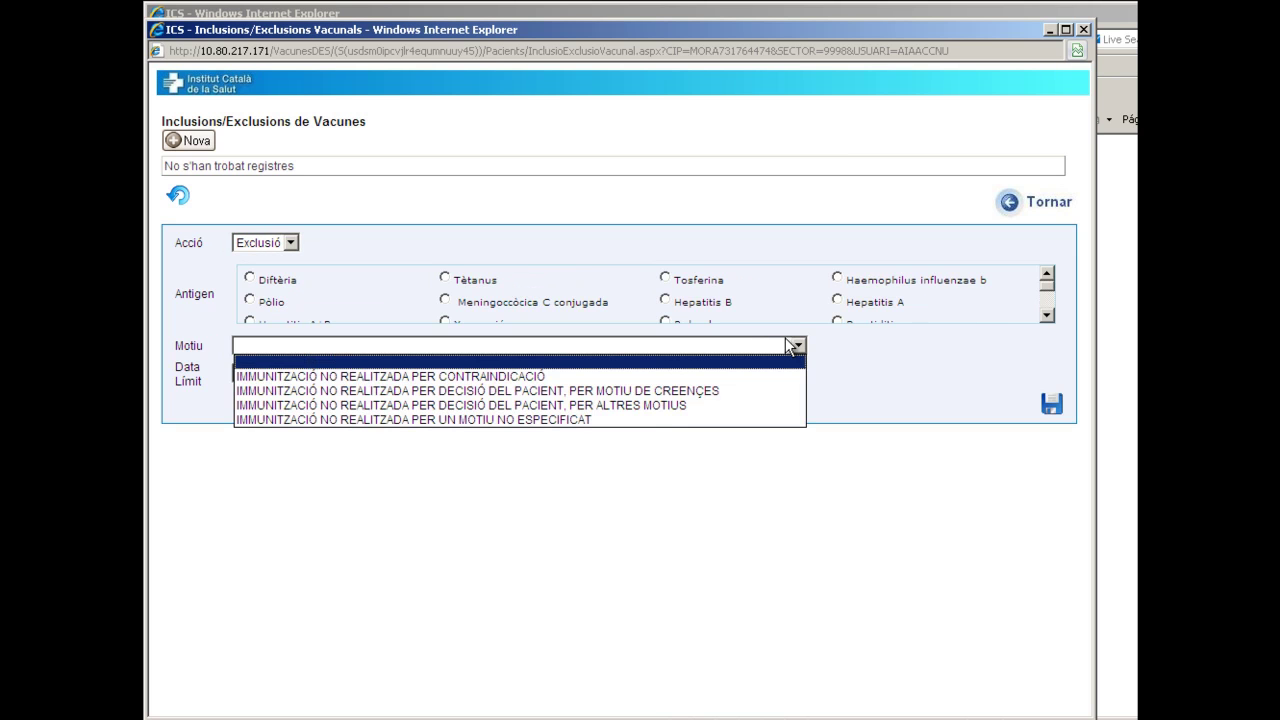
{"action": "left_click", "coordinate": [547, 377]}
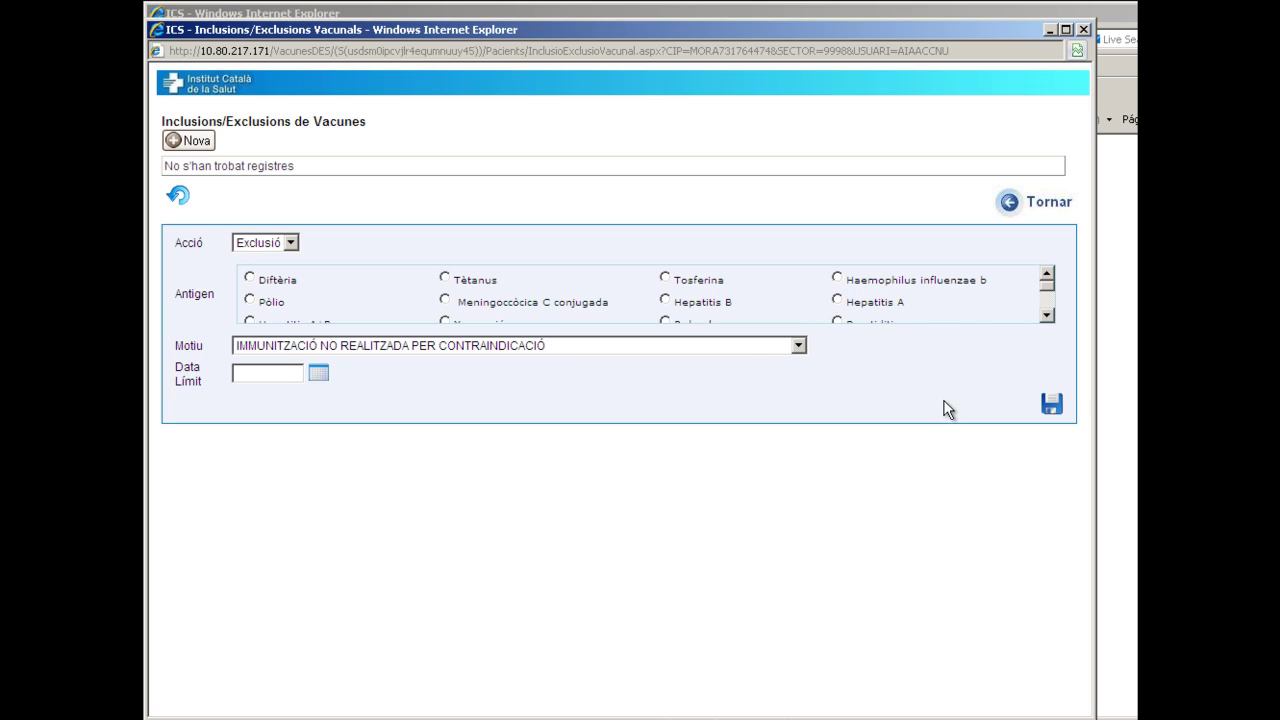
{"action": "left_click", "coordinate": [1051, 404]}
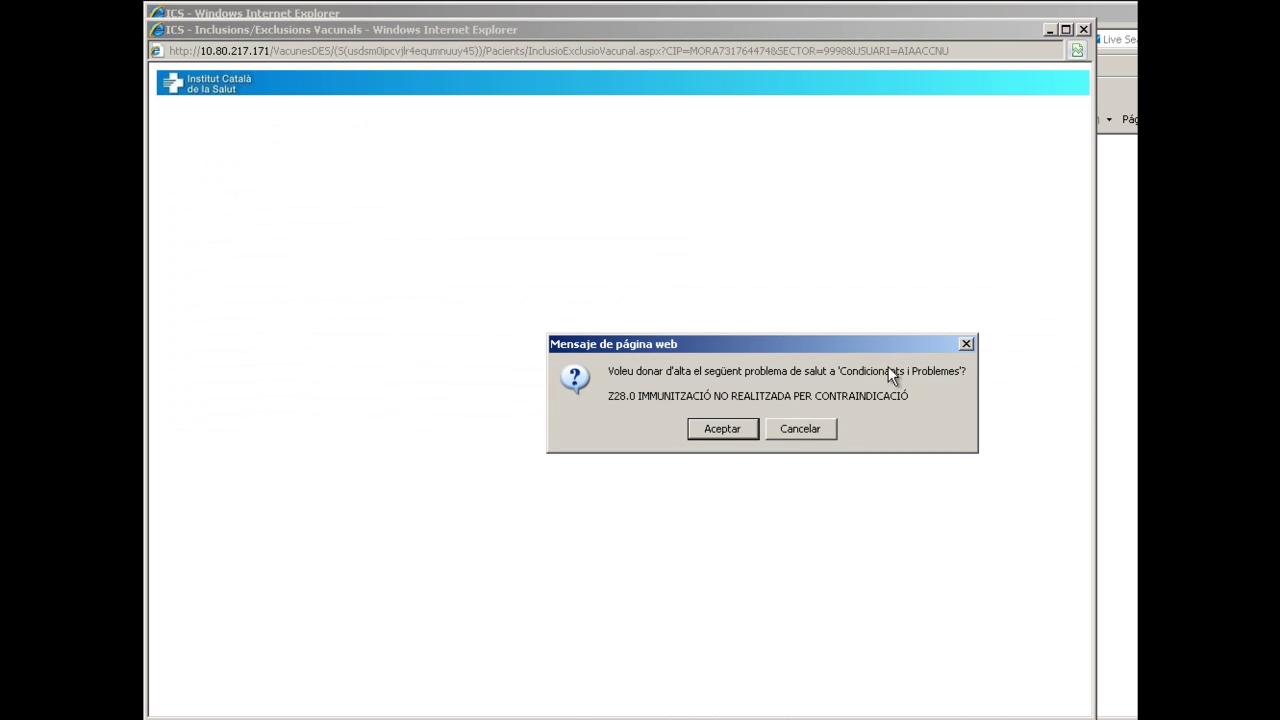
{"action": "left_click", "coordinate": [731, 429]}
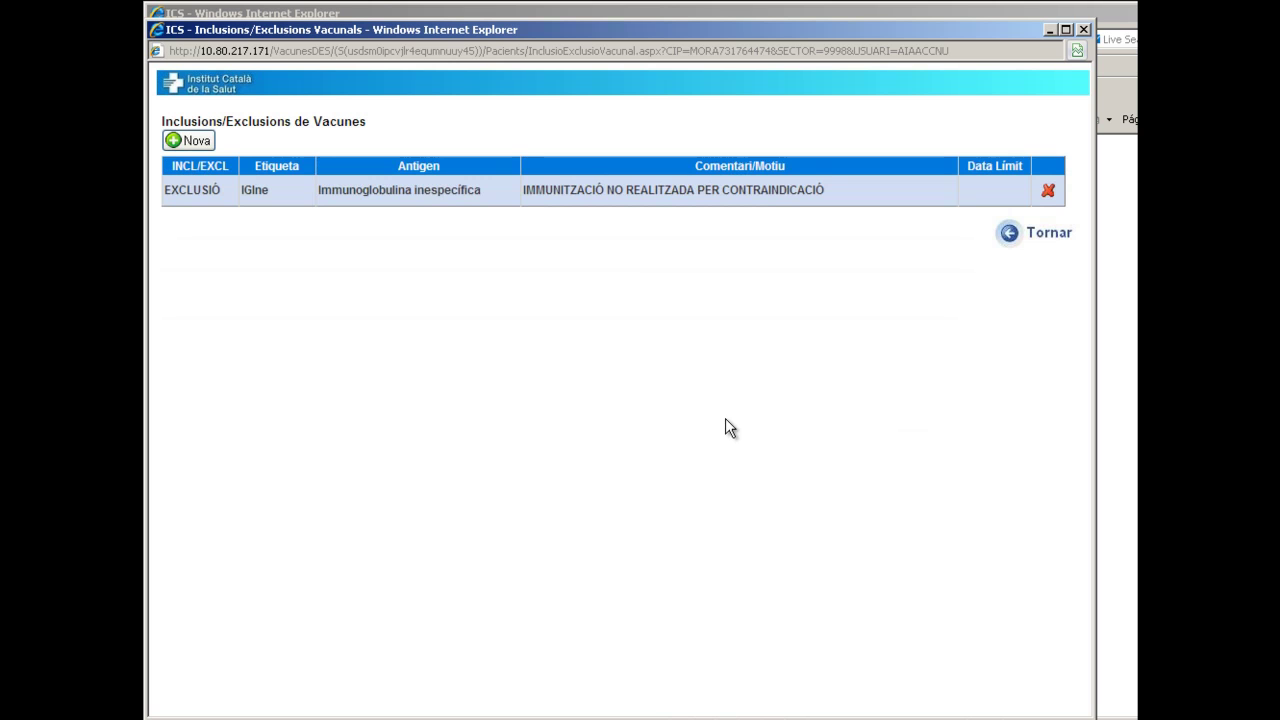
- Return to the vaccination calendar and reopen the inclusions/exclusions list to check the saved exclusion
{"action": "left_click", "coordinate": [1011, 233]}
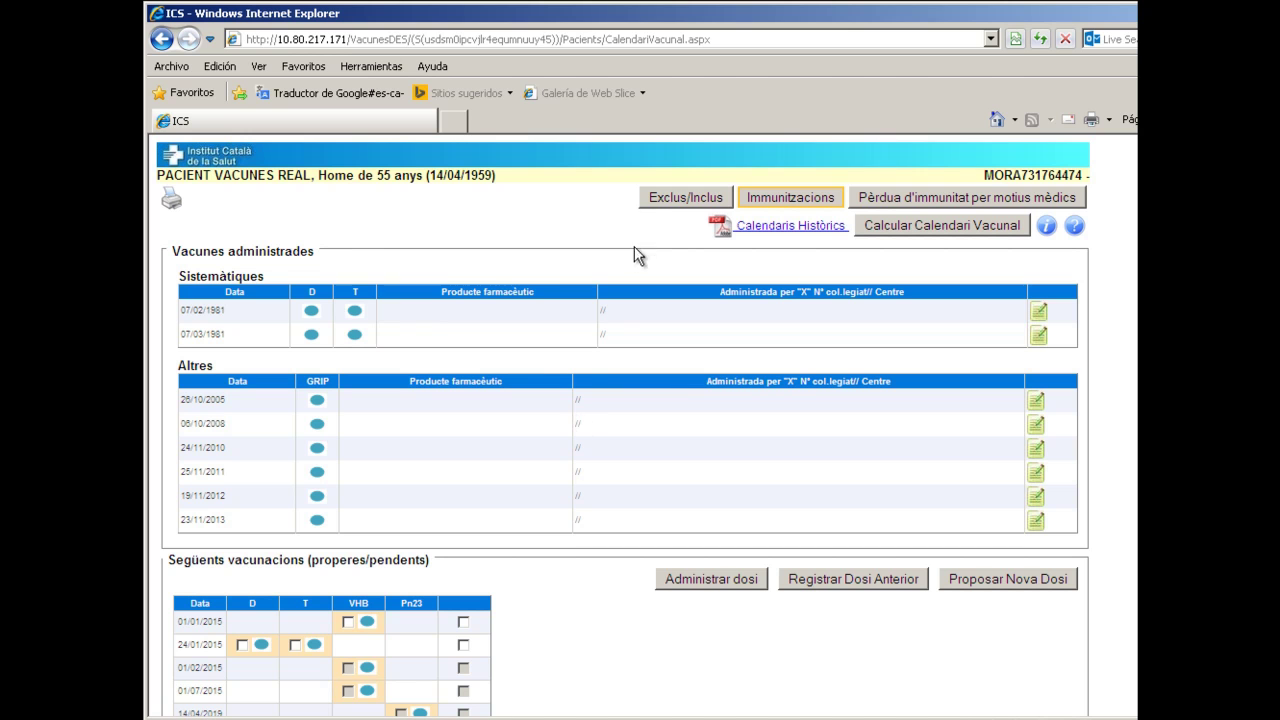
{"action": "left_click", "coordinate": [656, 203]}
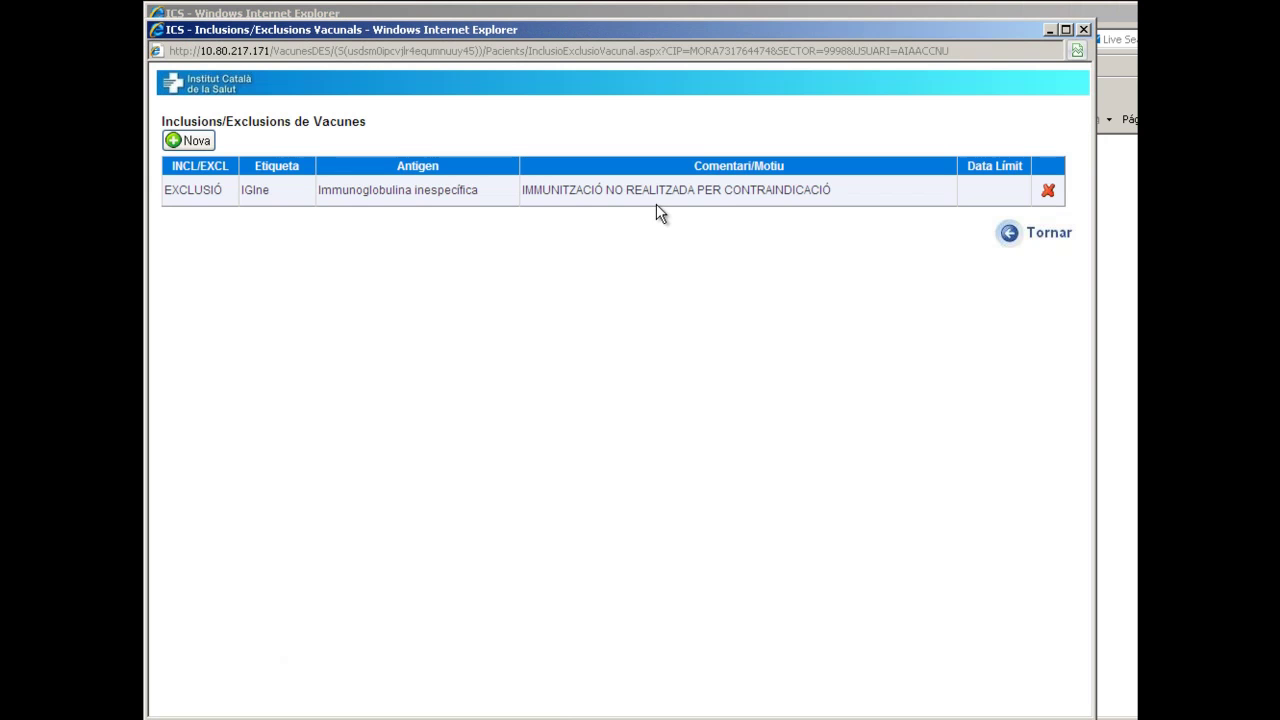
{"action": "left_click", "coordinate": [1018, 235]}
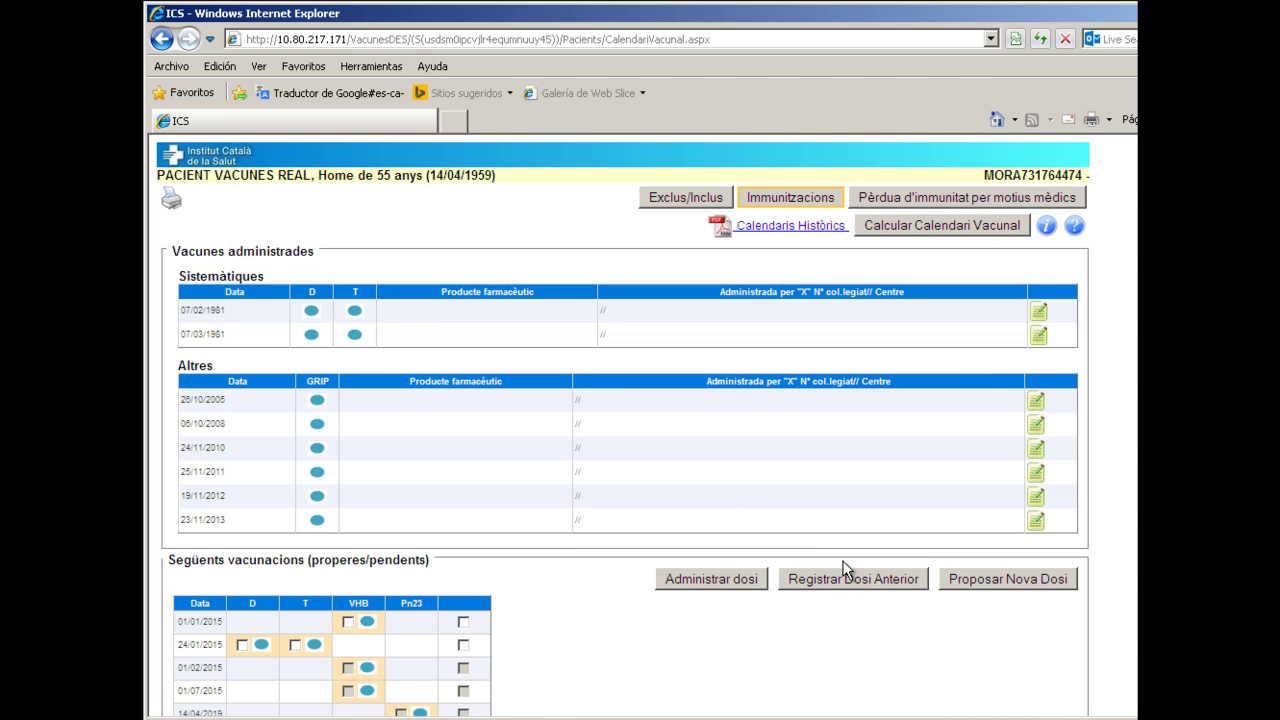
- Open the historical calendars document, enlarge it to 125%, and examine the Catalan vaccination calendars from 1980 through 2005
{"action": "left_click", "coordinate": [773, 229]}
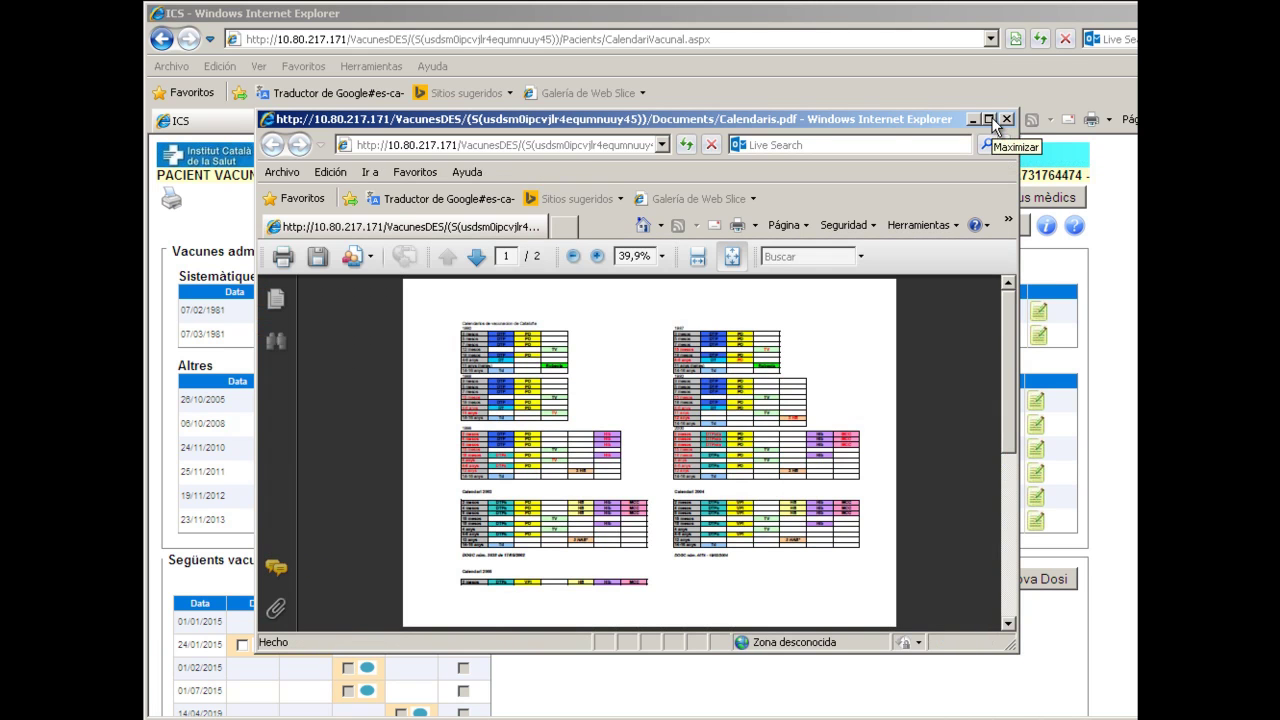
{"action": "left_click", "coordinate": [987, 119]}
{"action": "left_click", "coordinate": [483, 147]}
{"action": "left_click", "coordinate": [483, 147]}
{"action": "left_click", "coordinate": [483, 147]}
{"action": "left_click", "coordinate": [483, 147]}
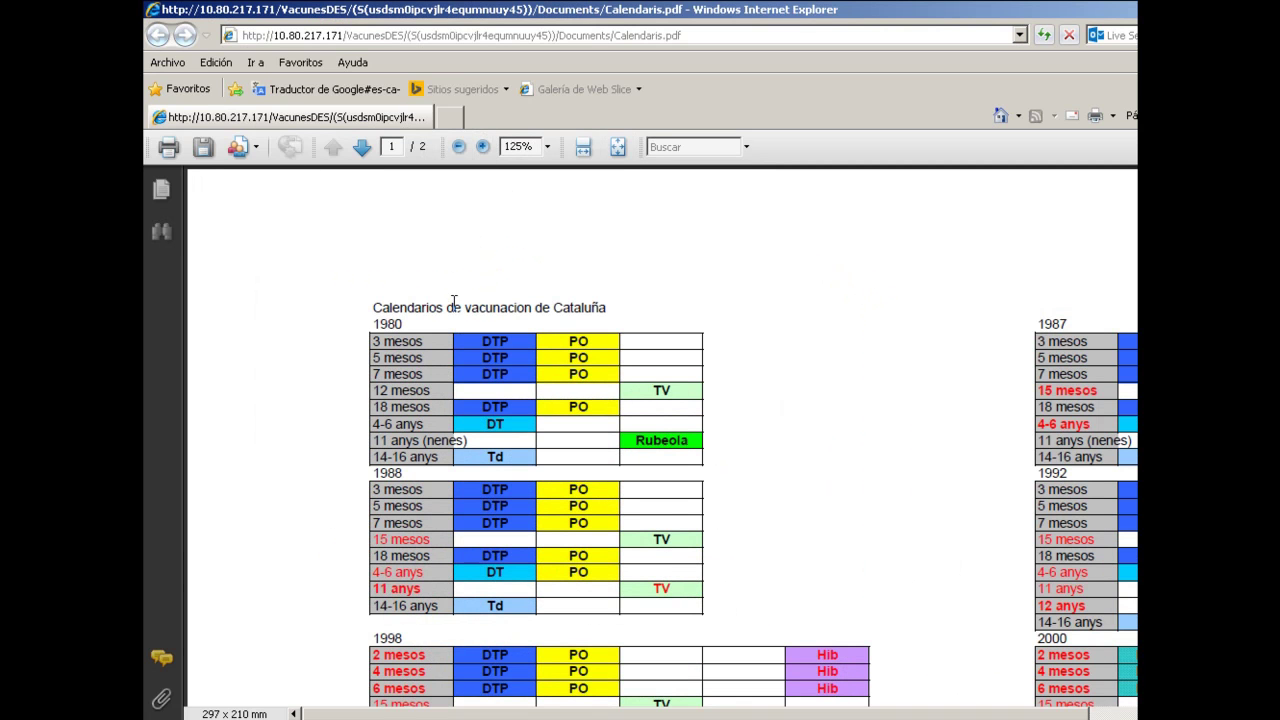
{"action": "scroll", "coordinate": [378, 462], "scroll_direction": "down", "scroll_amount": 1}
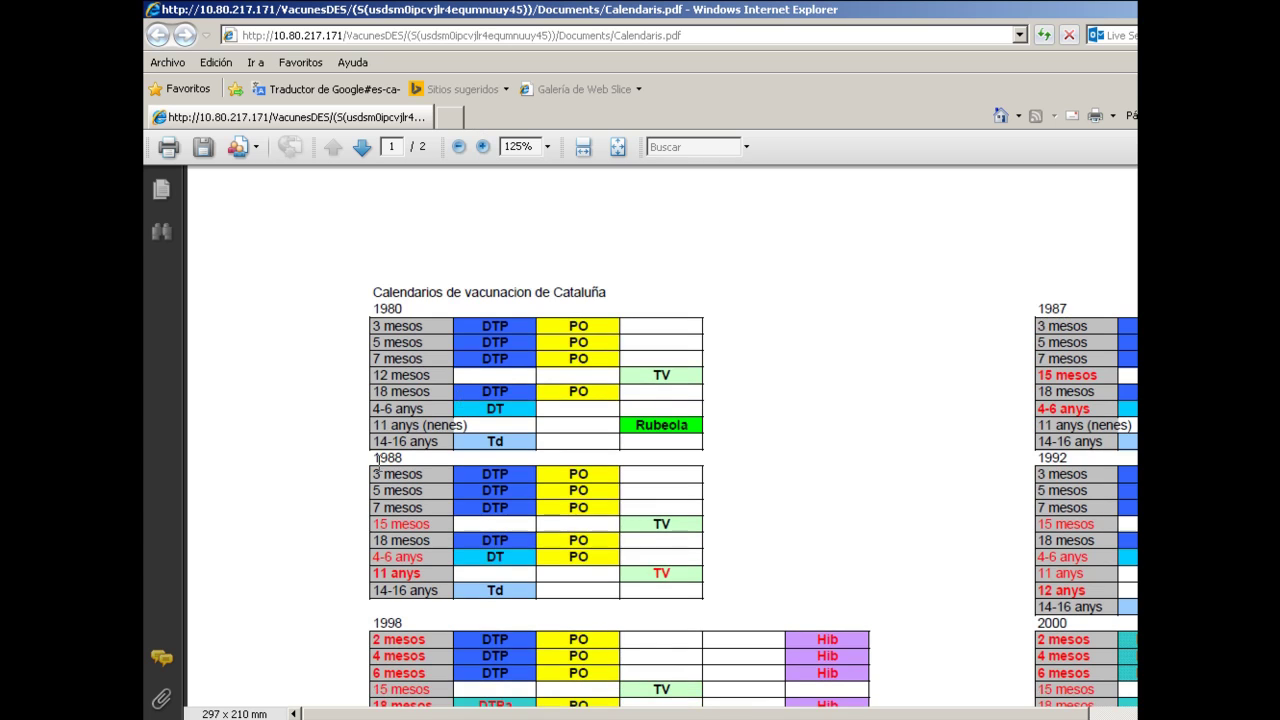
{"action": "scroll", "coordinate": [582, 507], "scroll_direction": "down", "scroll_amount": 5}
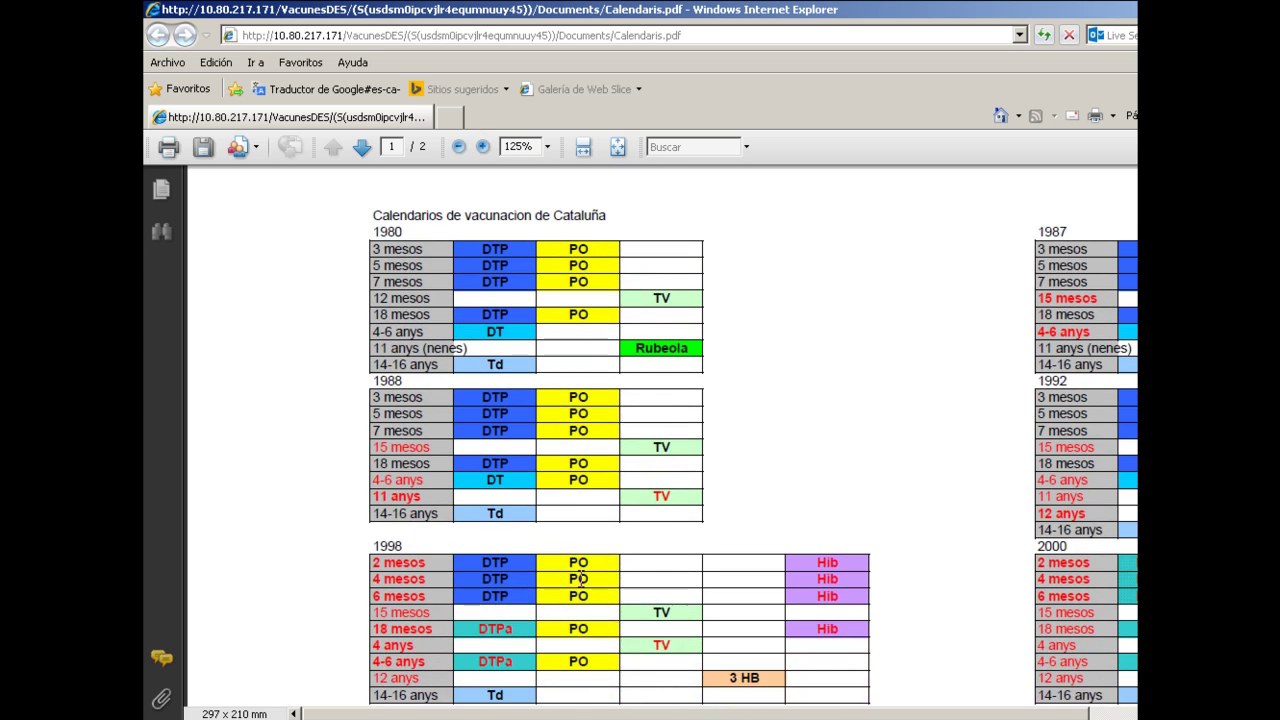
{"action": "scroll", "coordinate": [592, 567], "scroll_direction": "down", "scroll_amount": 5}
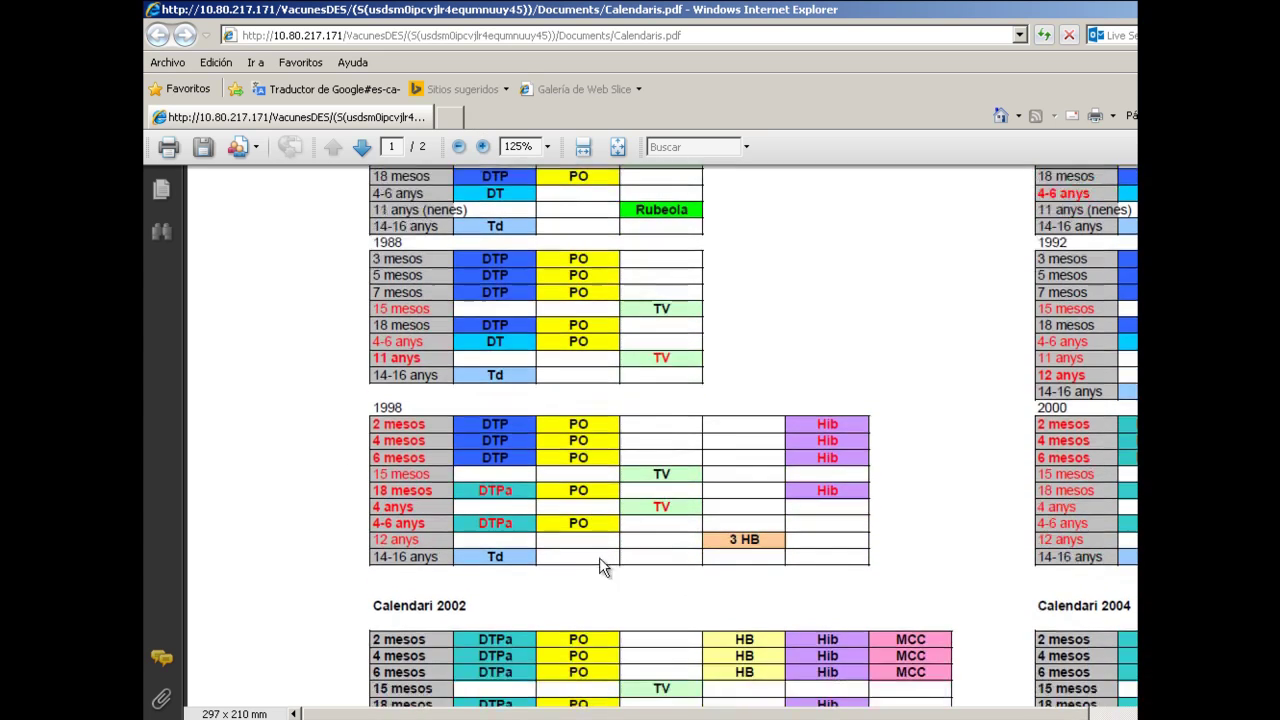
{"action": "scroll", "coordinate": [605, 543], "scroll_direction": "down", "scroll_amount": 4}
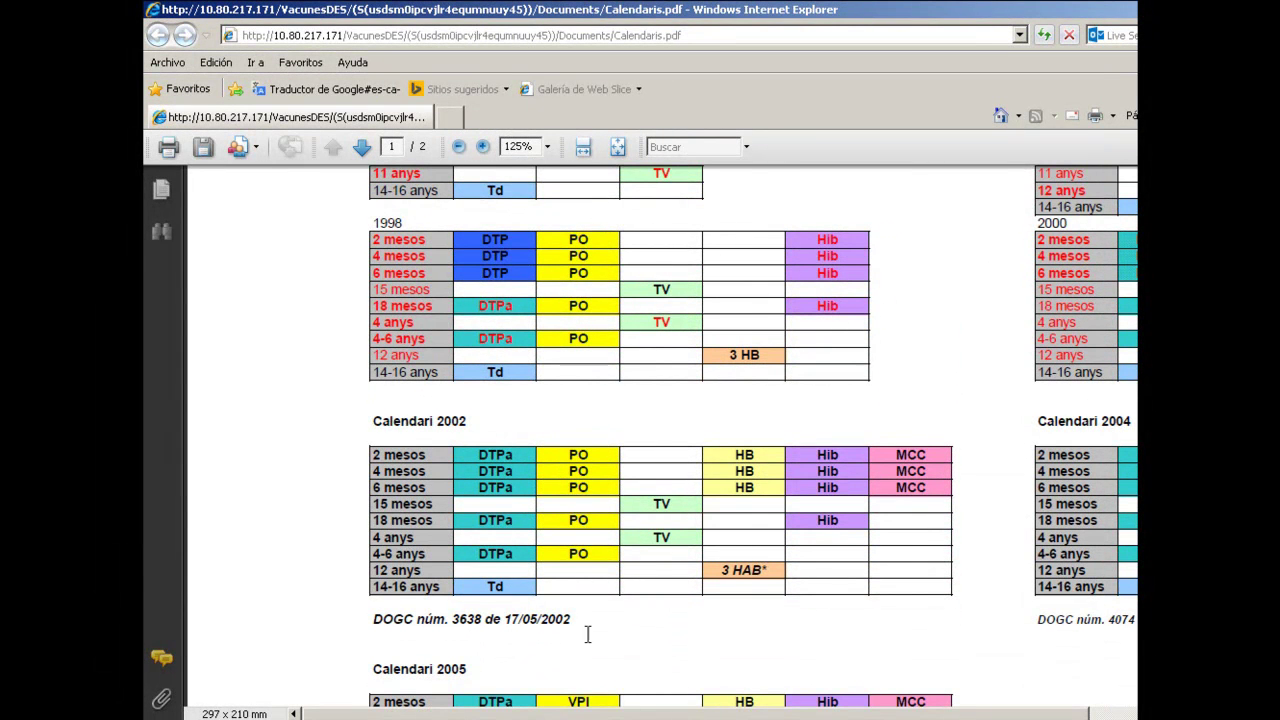
{"action": "scroll", "coordinate": [714, 496], "scroll_direction": "down", "scroll_amount": 5}
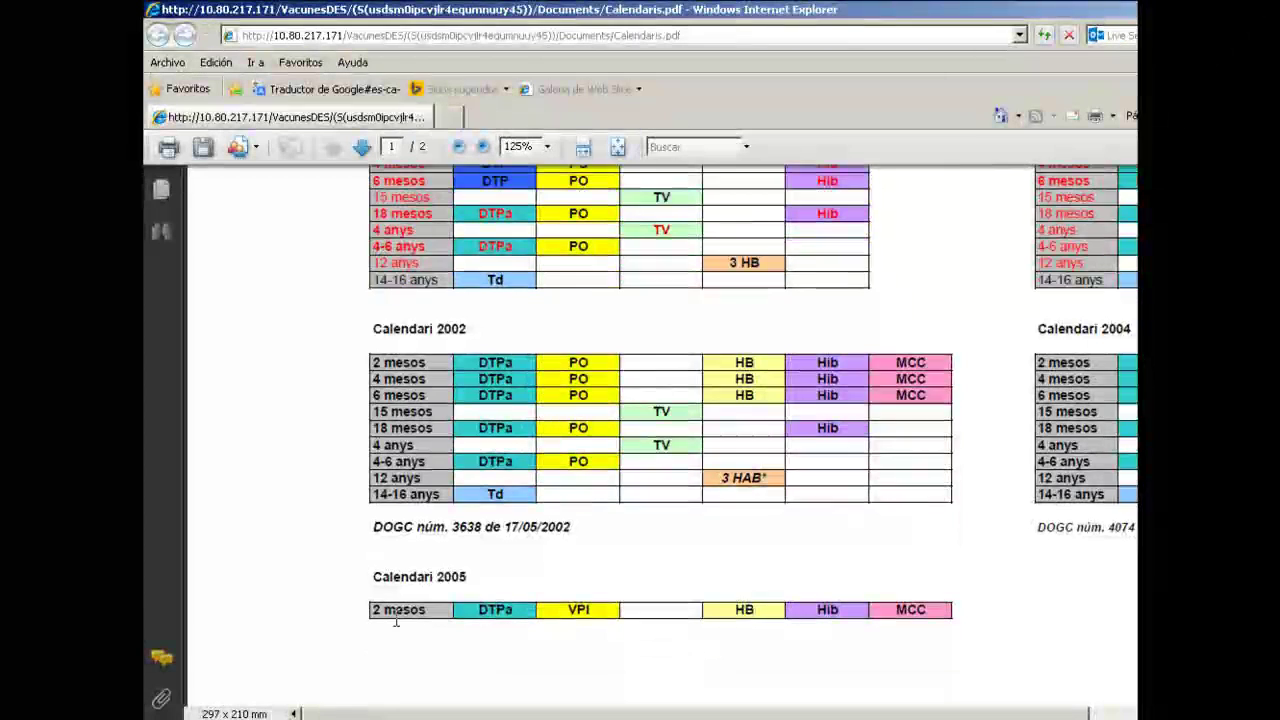
- Examine the rest of the 2005 calendar and its decree reference, and close the historical calendars document
{"action": "scroll", "coordinate": [714, 496], "scroll_direction": "down", "scroll_amount": 10}
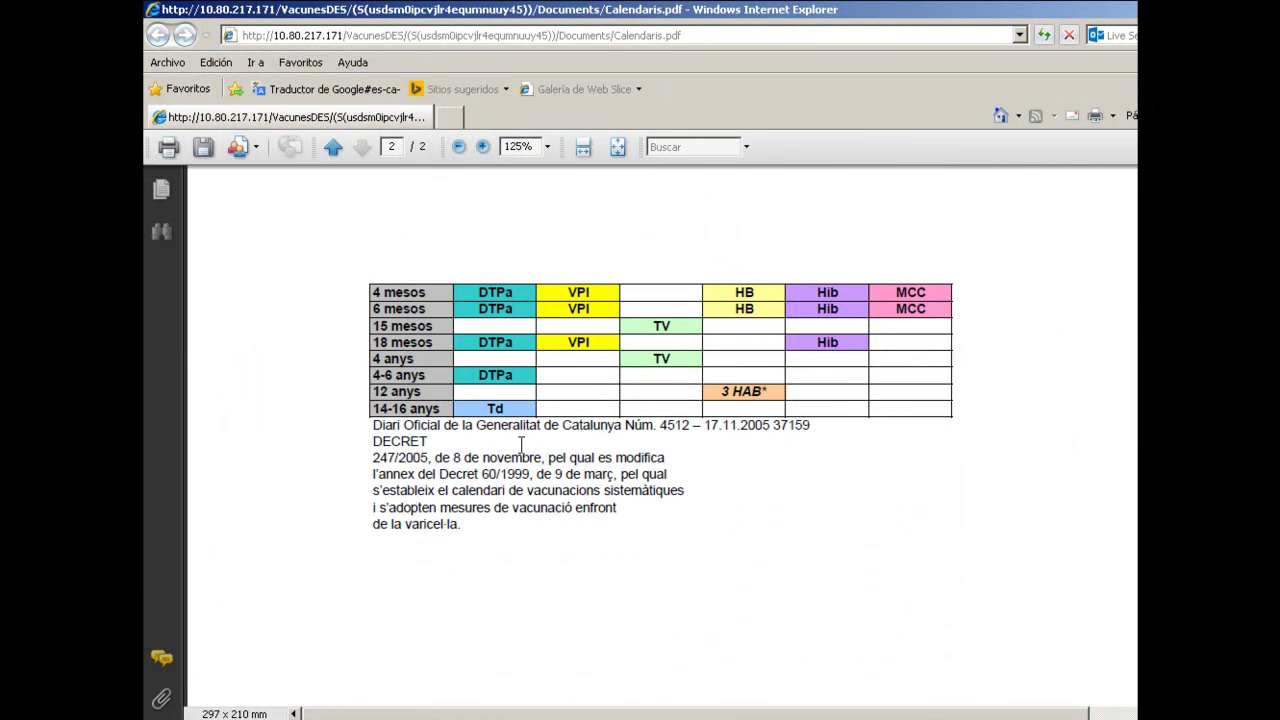
{"action": "scroll", "coordinate": [520, 444], "scroll_direction": "down", "scroll_amount": 5}
{"action": "scroll", "coordinate": [547, 455], "scroll_direction": "down", "scroll_amount": 2}
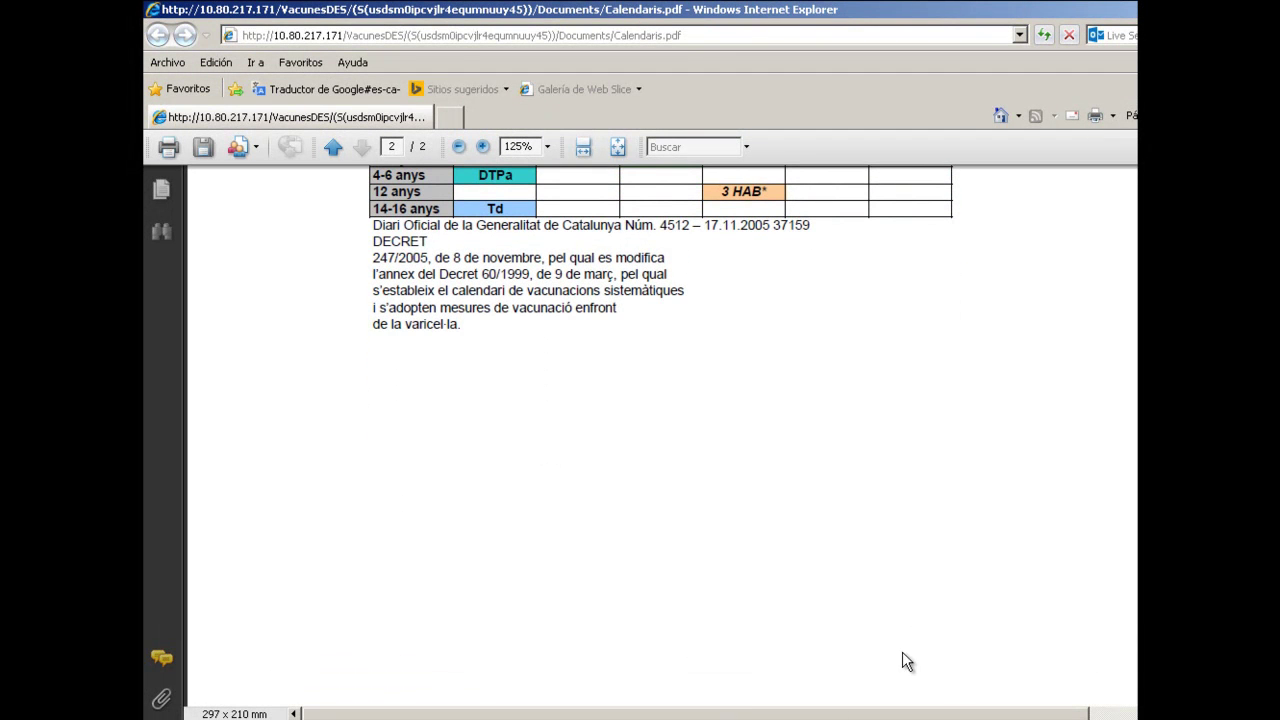
{"action": "key", "text": "alt+F4"}
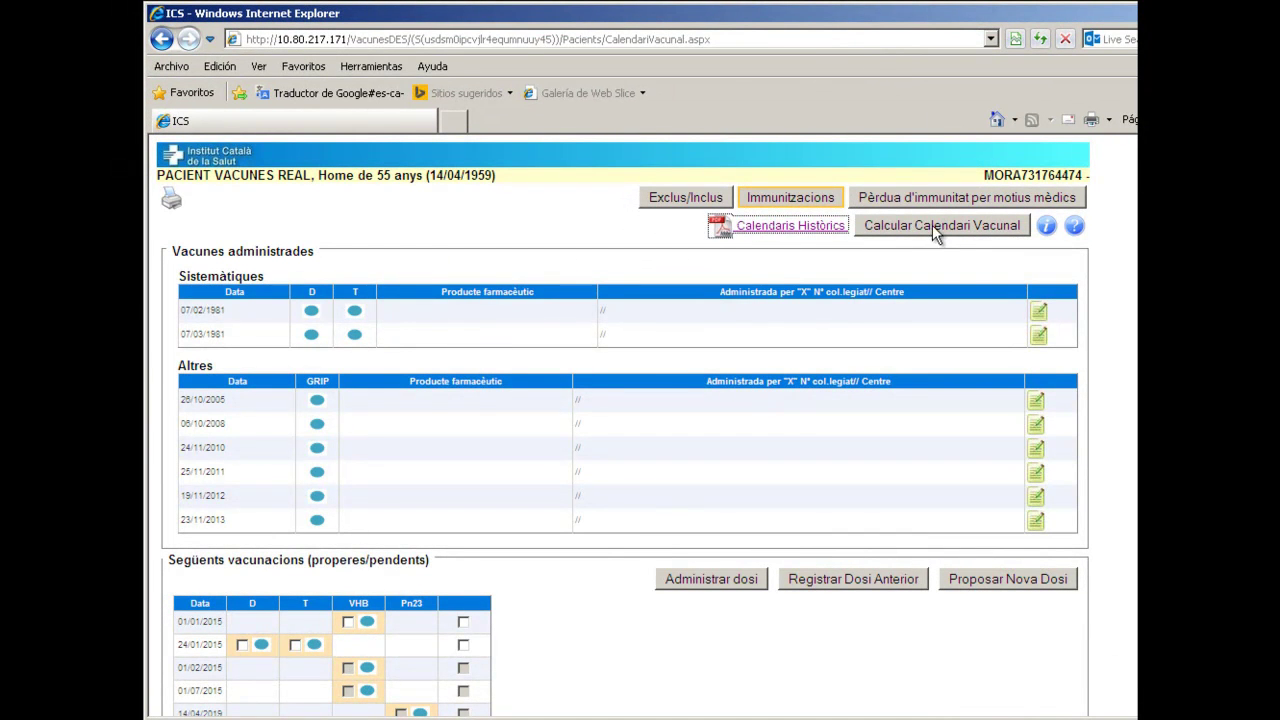
- Review the patient's vaccination calendar notices and close them, and browse the Departament de Salut home page
{"action": "left_click", "coordinate": [1045, 230]}
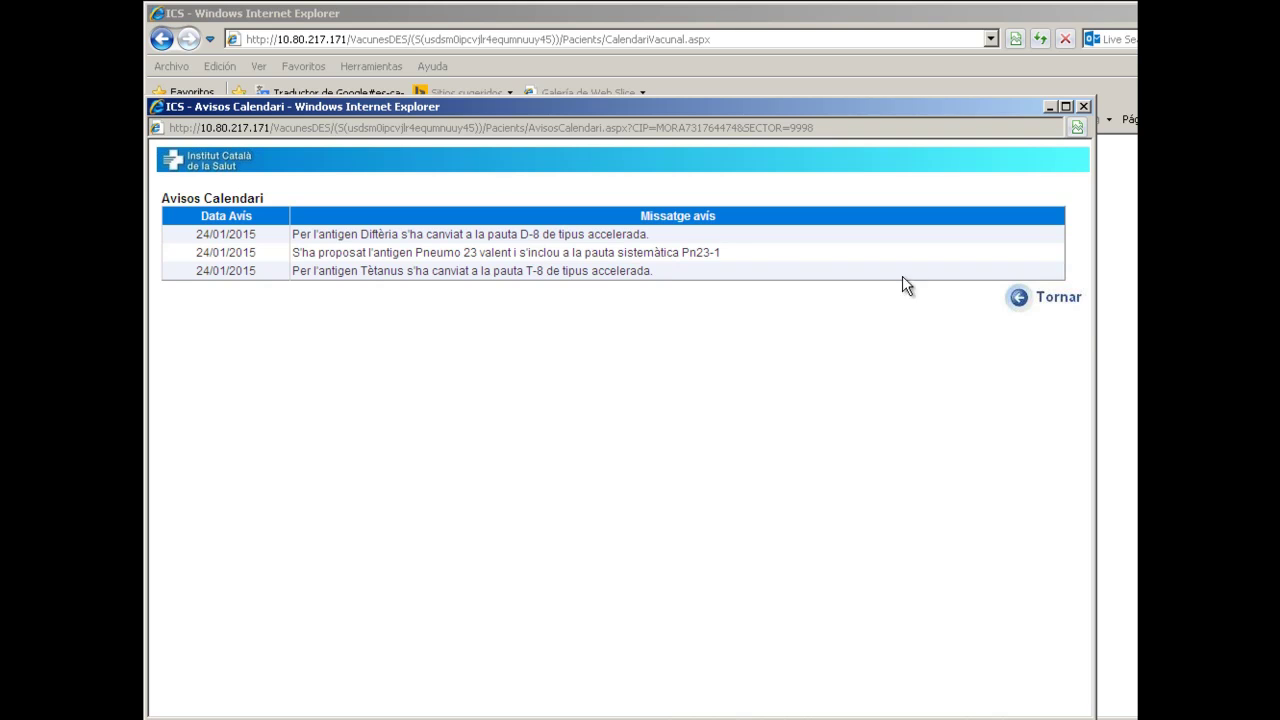
{"action": "left_click", "coordinate": [1037, 300]}
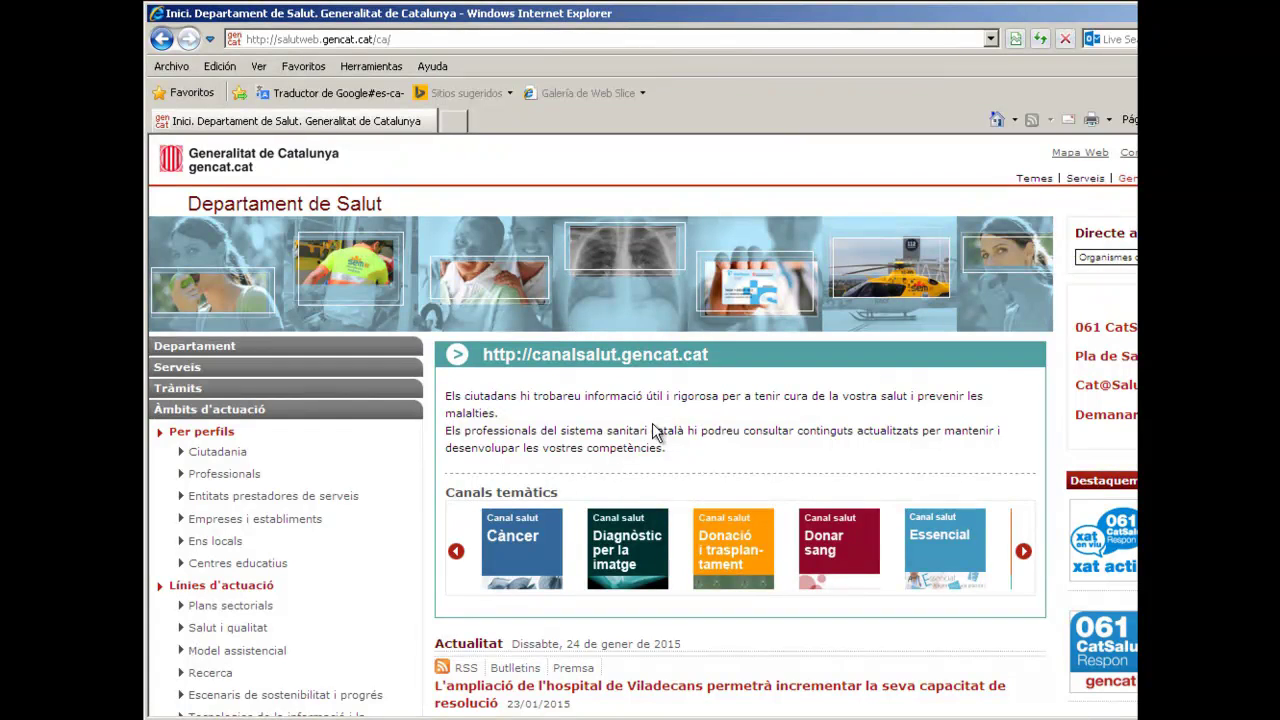
{"action": "scroll", "coordinate": [634, 480], "scroll_direction": "down", "scroll_amount": 2}
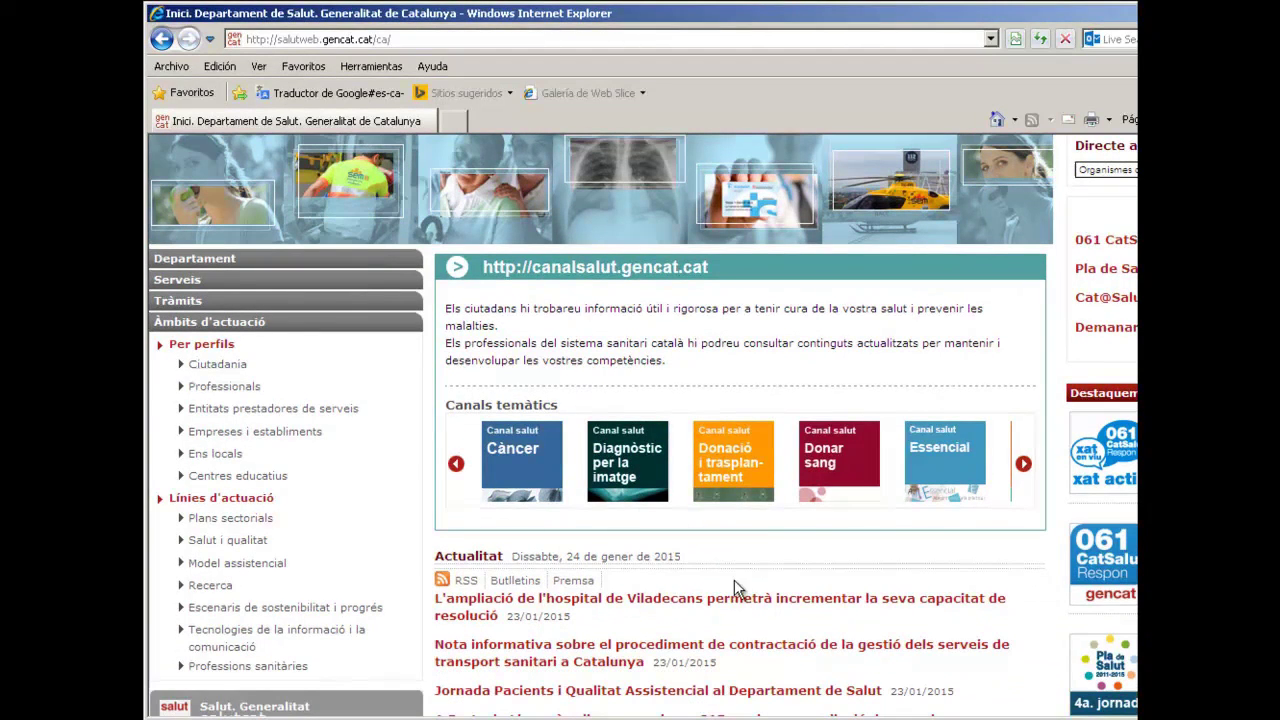